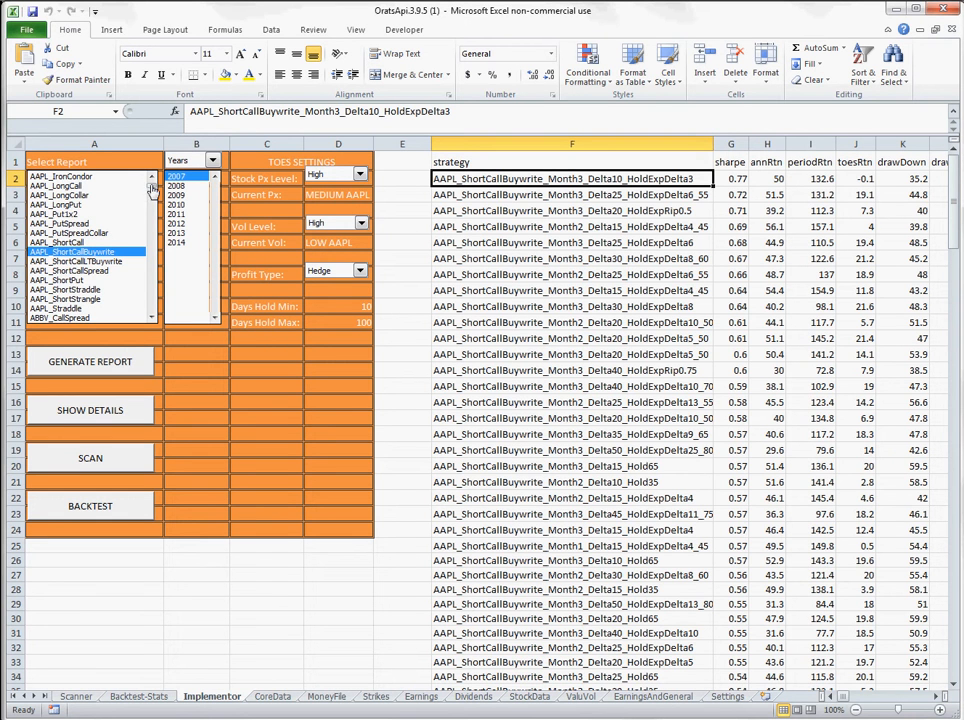
Generate the MO_ShortCallBuywrite report for the year 2007.
{"action": "left_click_drag", "start_coordinate": [151, 184], "coordinate": [152, 262]}
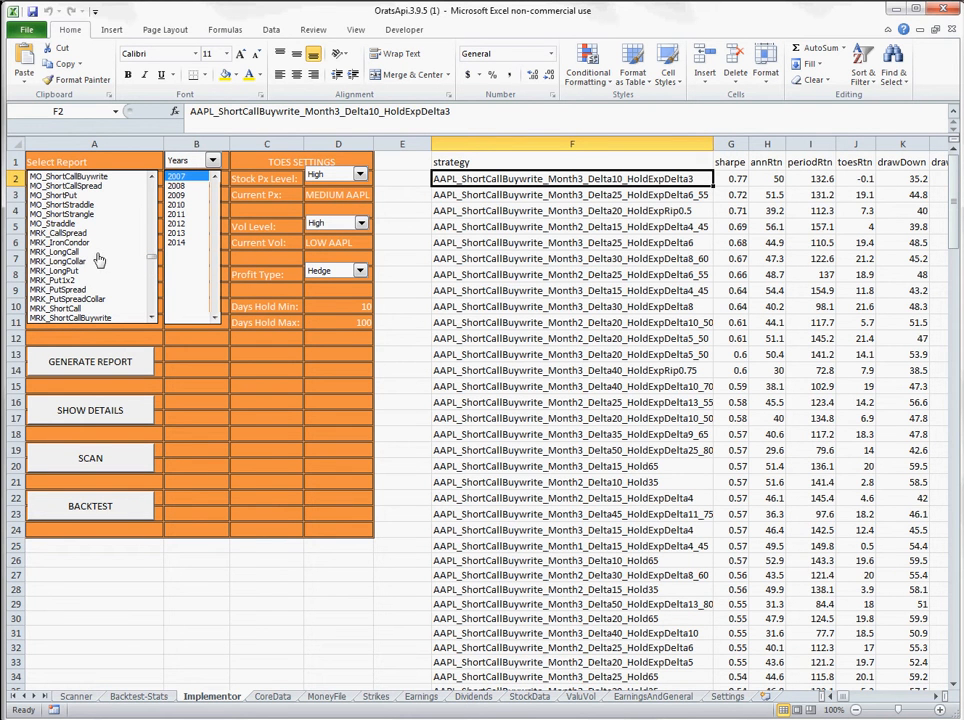
{"action": "left_click", "coordinate": [100, 177]}
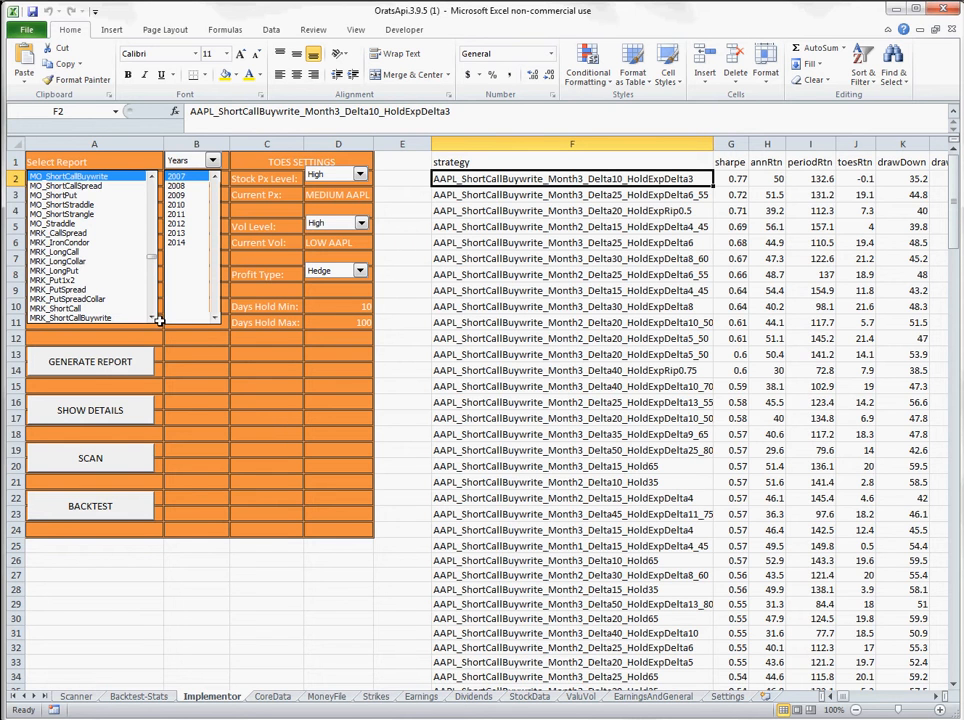
{"action": "left_click", "coordinate": [90, 363]}
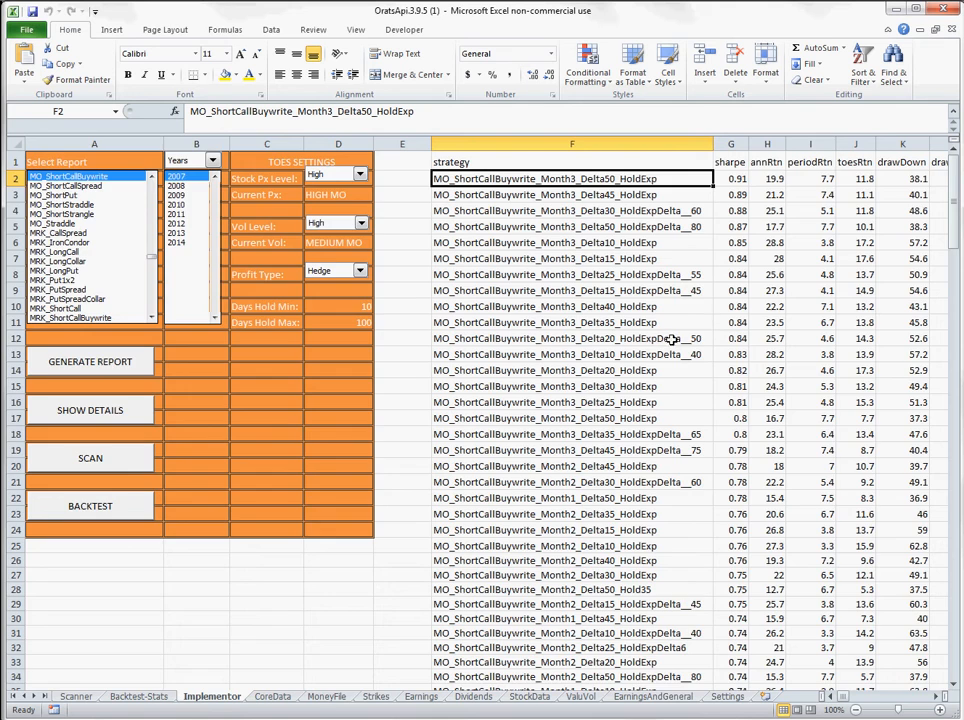
Look through the ranked MO buy-write strategies down to MO_ShortCallBuywrite_Month3_Delta40_HoldExpDelta20_70.
{"action": "scroll", "coordinate": [690, 330], "scroll_direction": "down", "scroll_amount": 6}
{"action": "scroll", "coordinate": [645, 344], "scroll_direction": "down", "scroll_amount": 4}
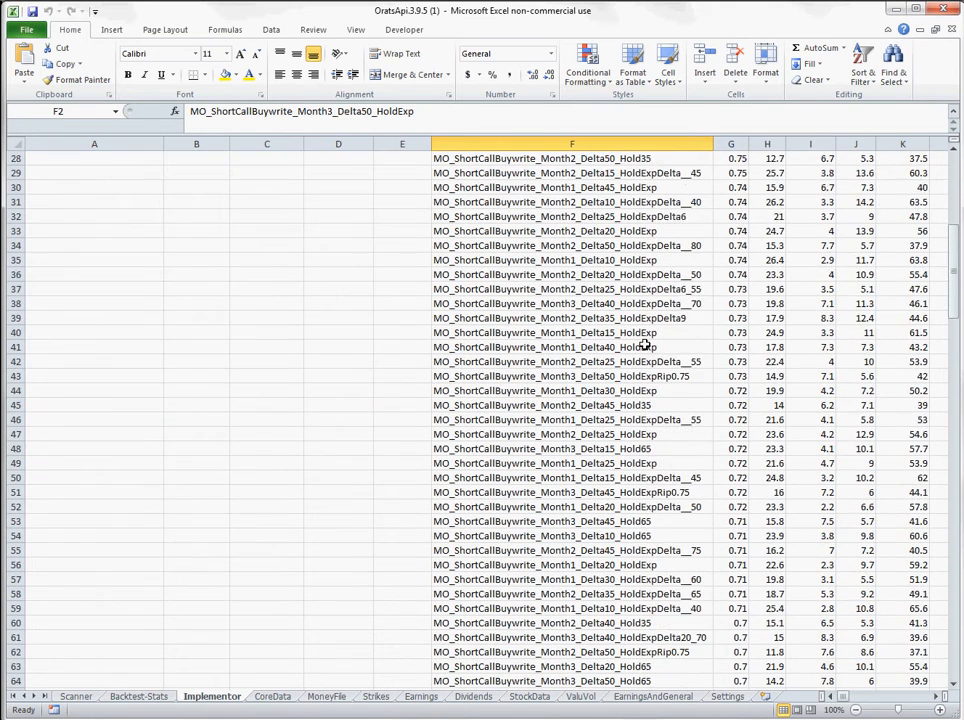
{"action": "scroll", "coordinate": [645, 344], "scroll_direction": "down", "scroll_amount": 1}
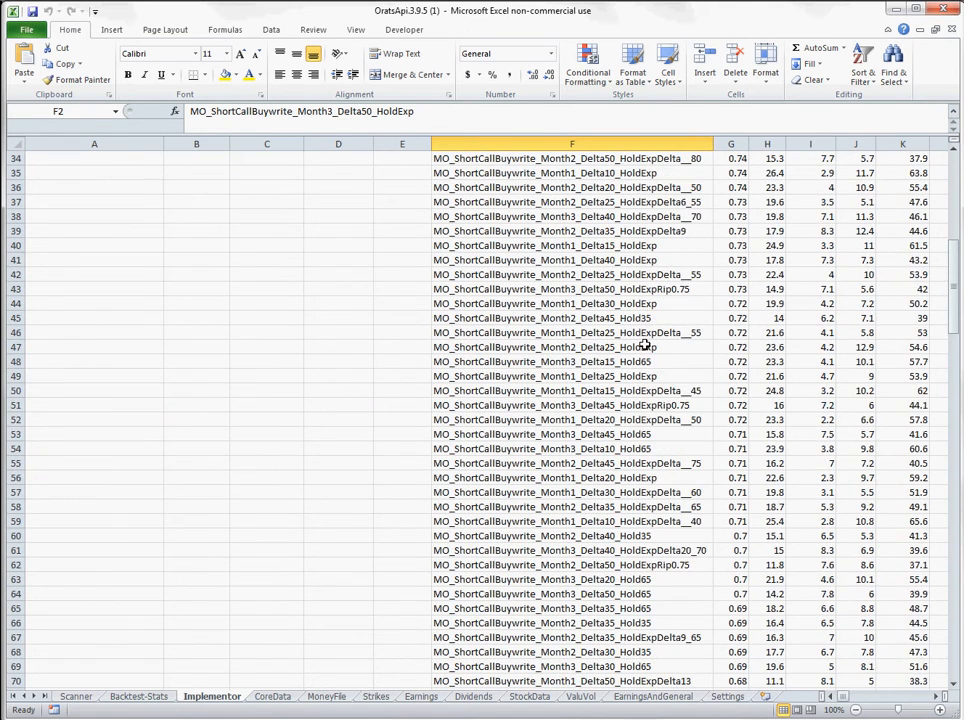
{"action": "scroll", "coordinate": [645, 345], "scroll_direction": "down", "scroll_amount": 1}
{"action": "left_click", "coordinate": [666, 508]}
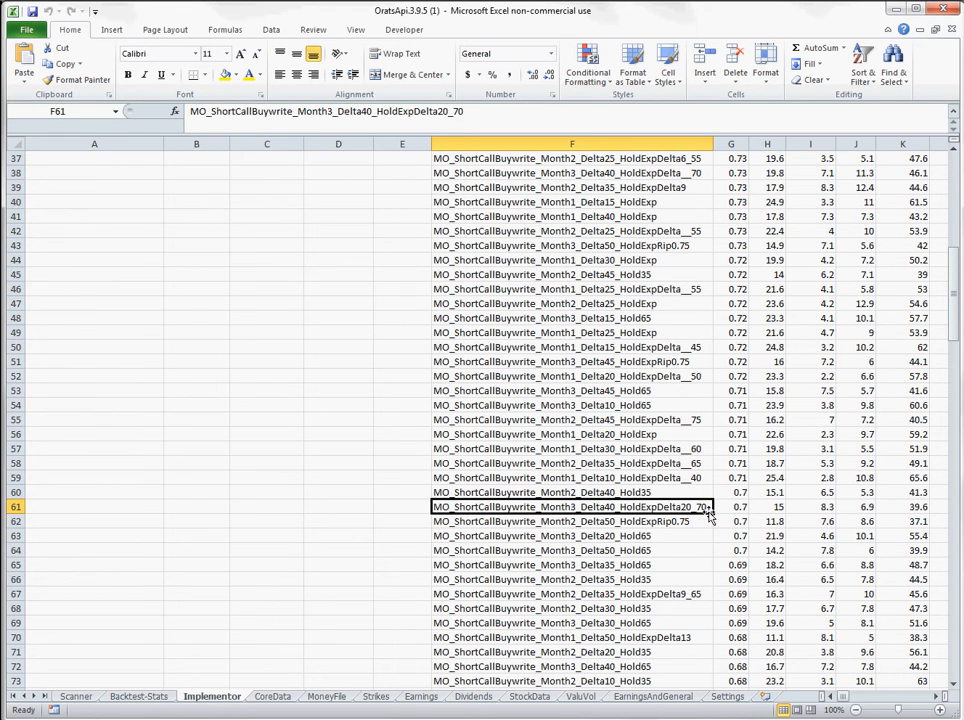
{"action": "scroll", "coordinate": [547, 314], "scroll_direction": "up", "scroll_amount": 12}
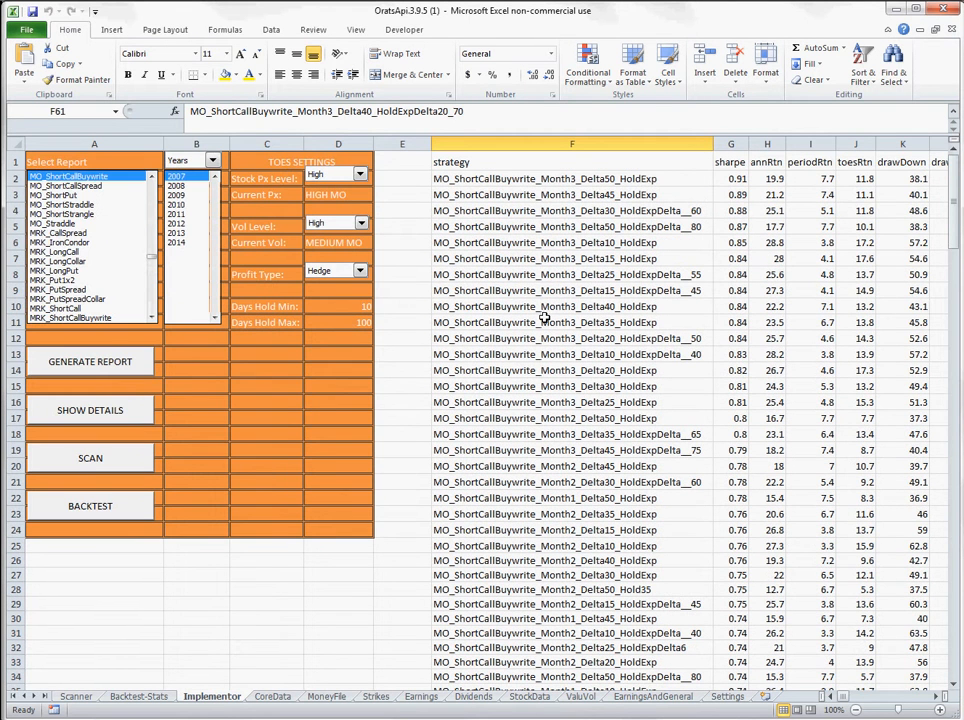
Show the details for the top-ranked strategy, MO_ShortCallBuywrite_Month3_Delta50_HoldExp.
{"action": "left_click", "coordinate": [538, 180]}
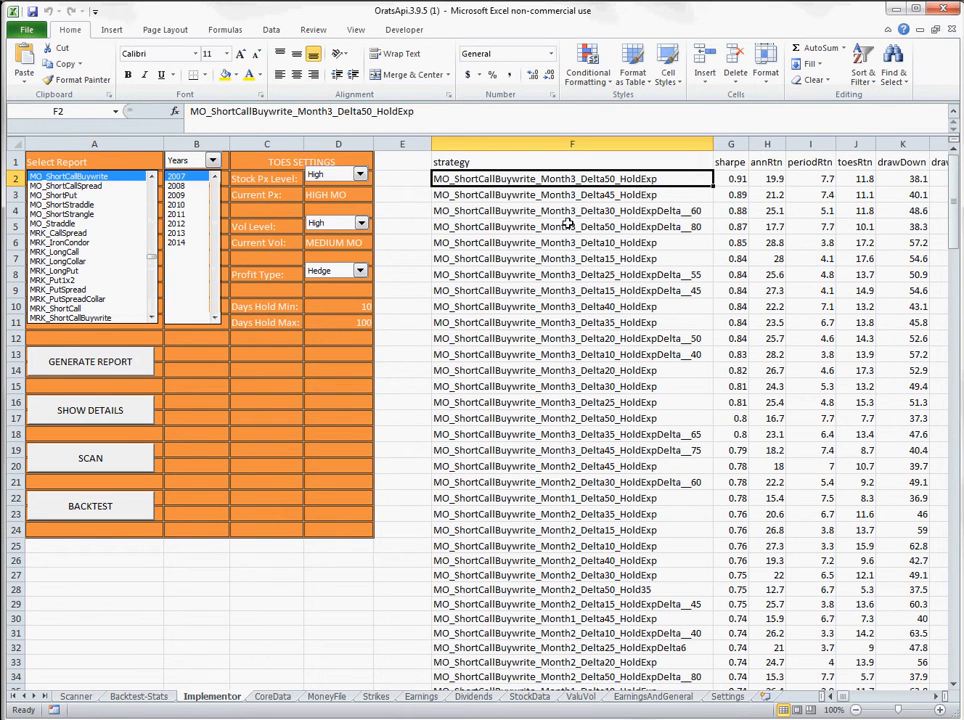
{"action": "left_click", "coordinate": [66, 410]}
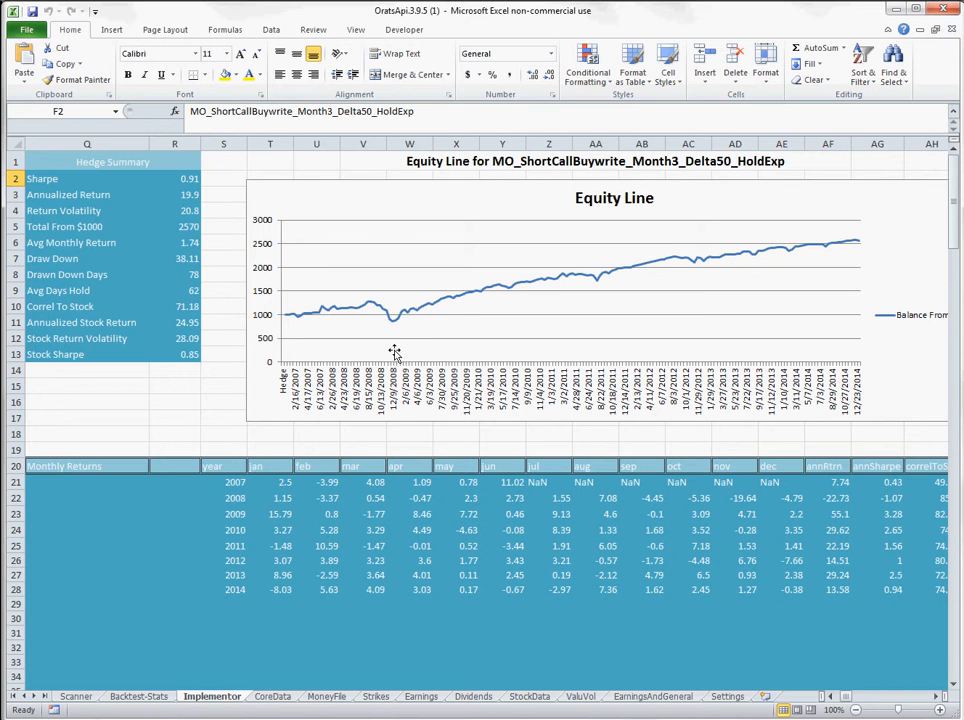
{"action": "mouse_move", "coordinate": [393, 327]}
Examine the Hedge Summary: compare the strategy's Sharpe, return and volatility with the stock's, and check total, monthly return and drawdown.
{"action": "left_click", "coordinate": [194, 180]}
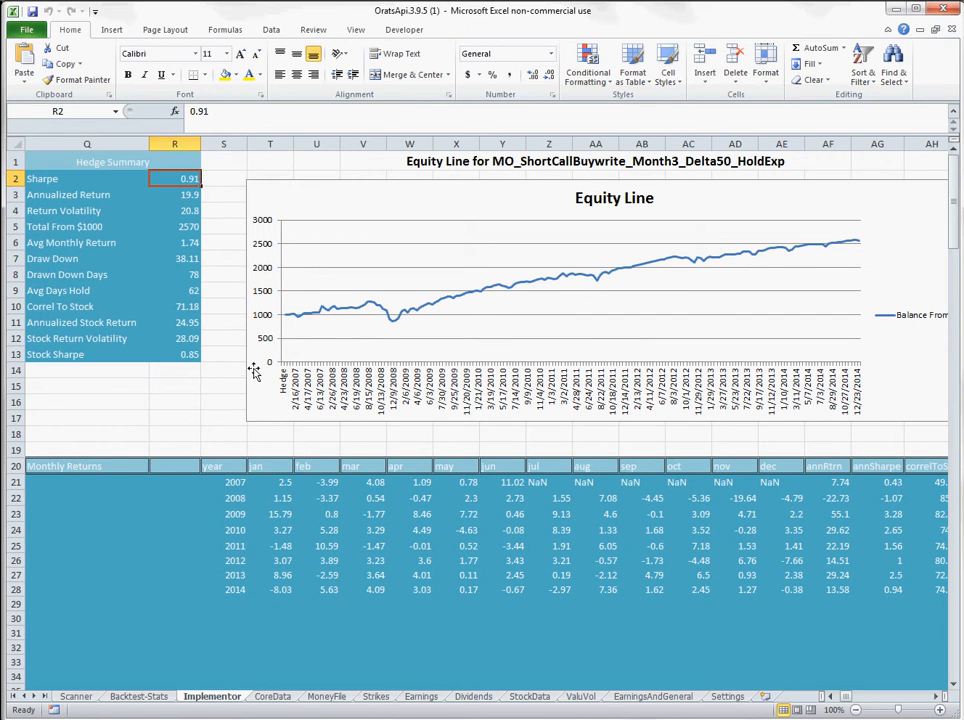
{"action": "left_click", "coordinate": [190, 355]}
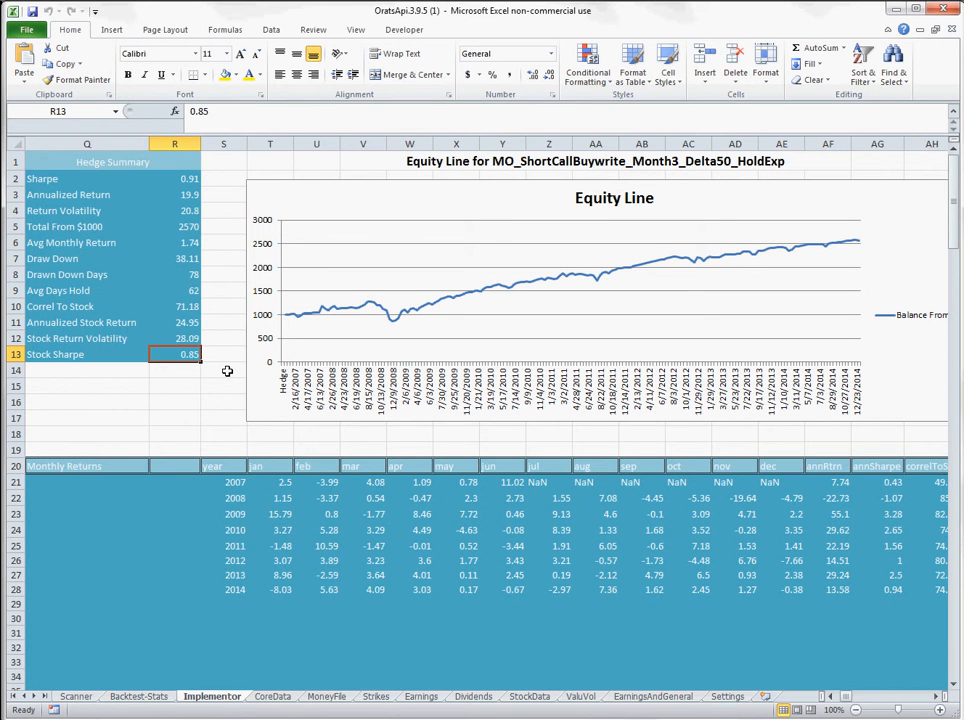
{"action": "left_click", "coordinate": [188, 194]}
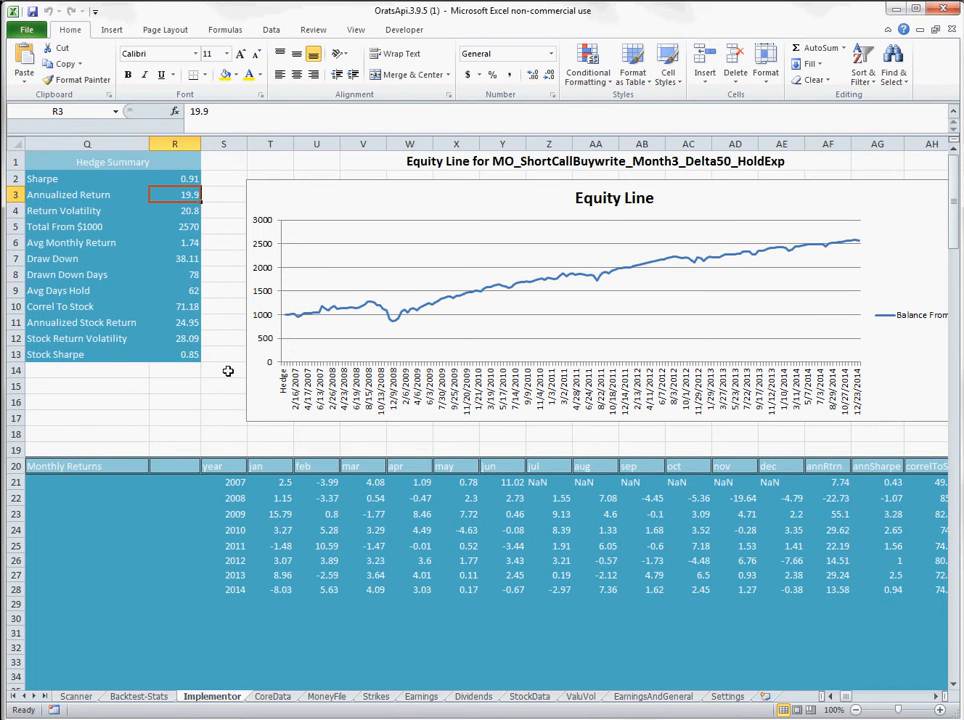
{"action": "left_click", "coordinate": [190, 322]}
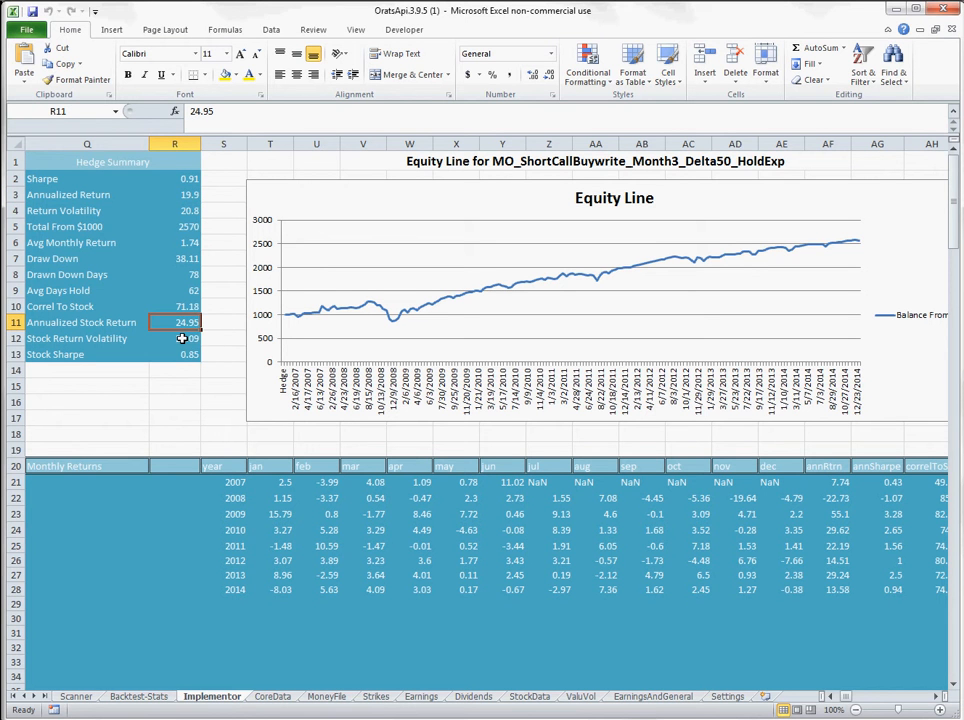
{"action": "left_click", "coordinate": [185, 338]}
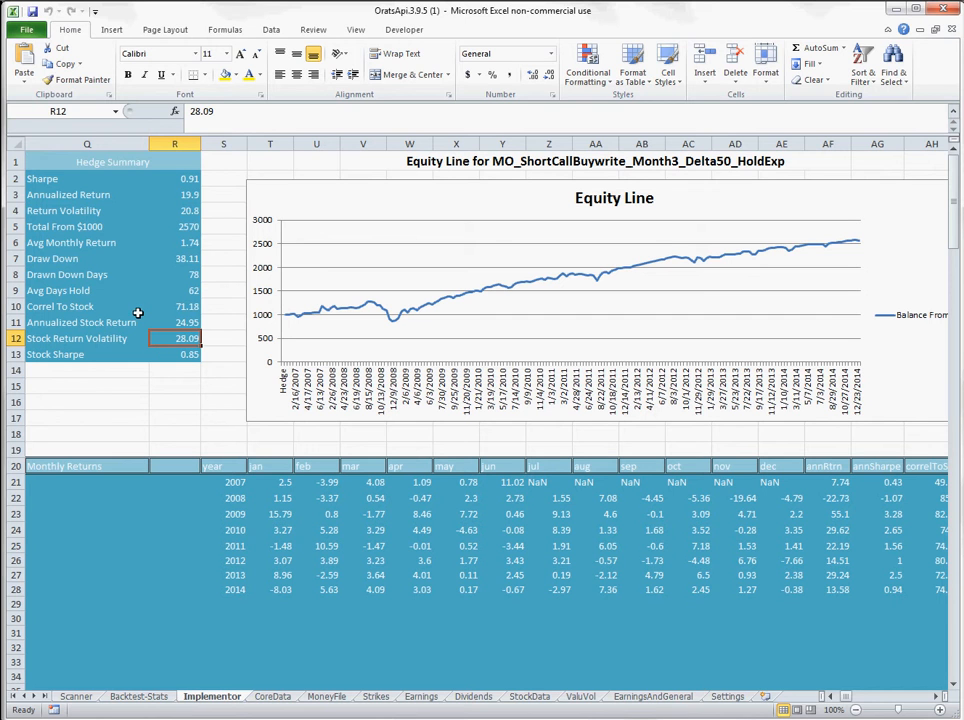
{"action": "left_click", "coordinate": [177, 226]}
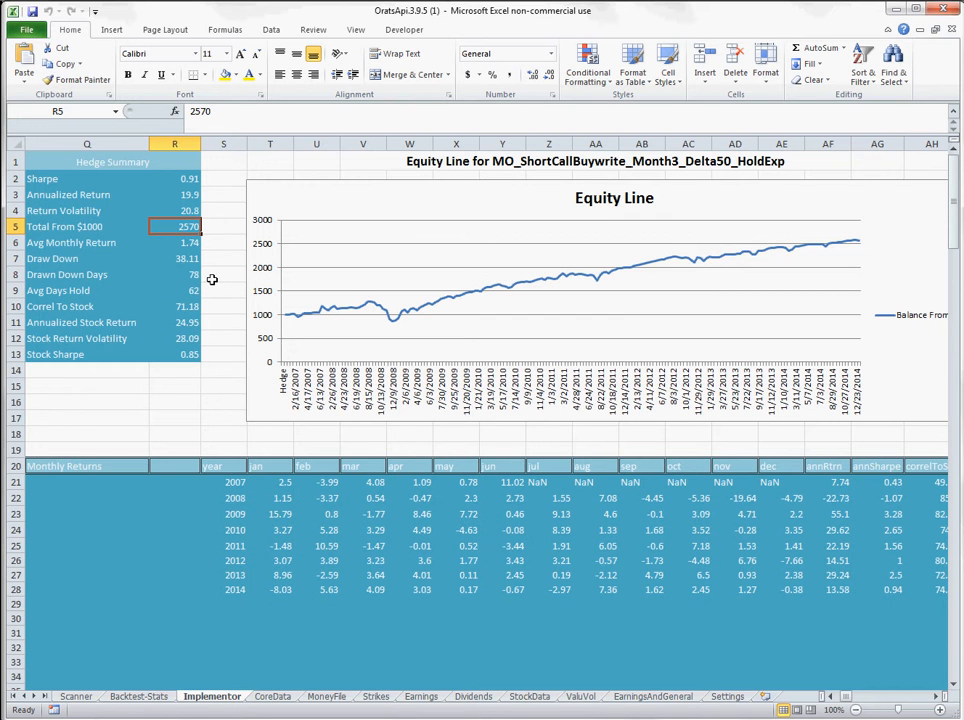
{"action": "left_click", "coordinate": [185, 244]}
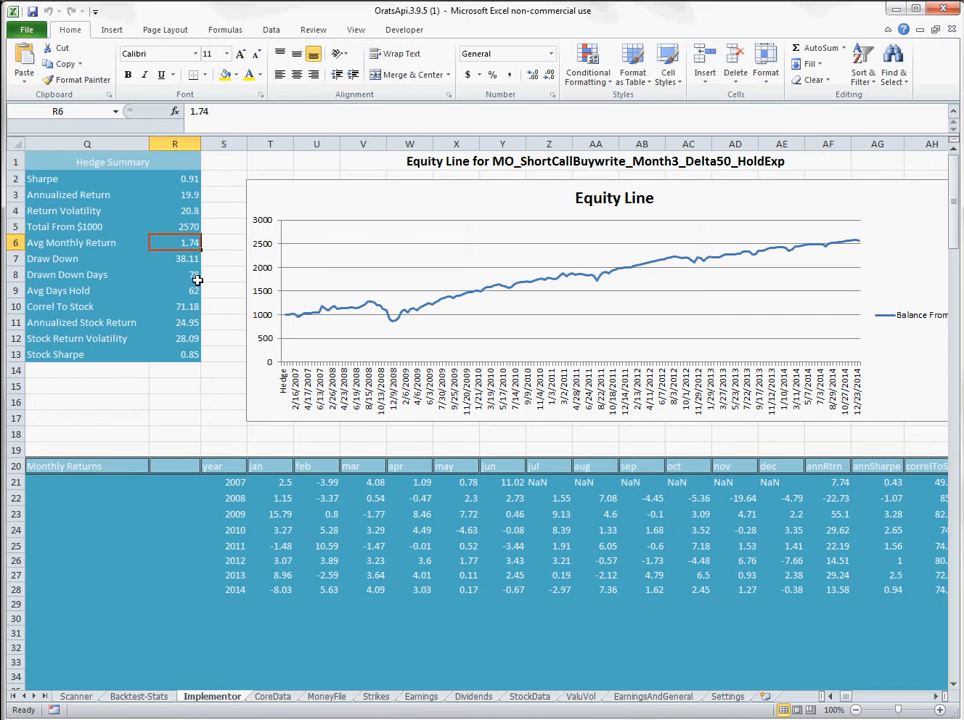
{"action": "left_click", "coordinate": [180, 258]}
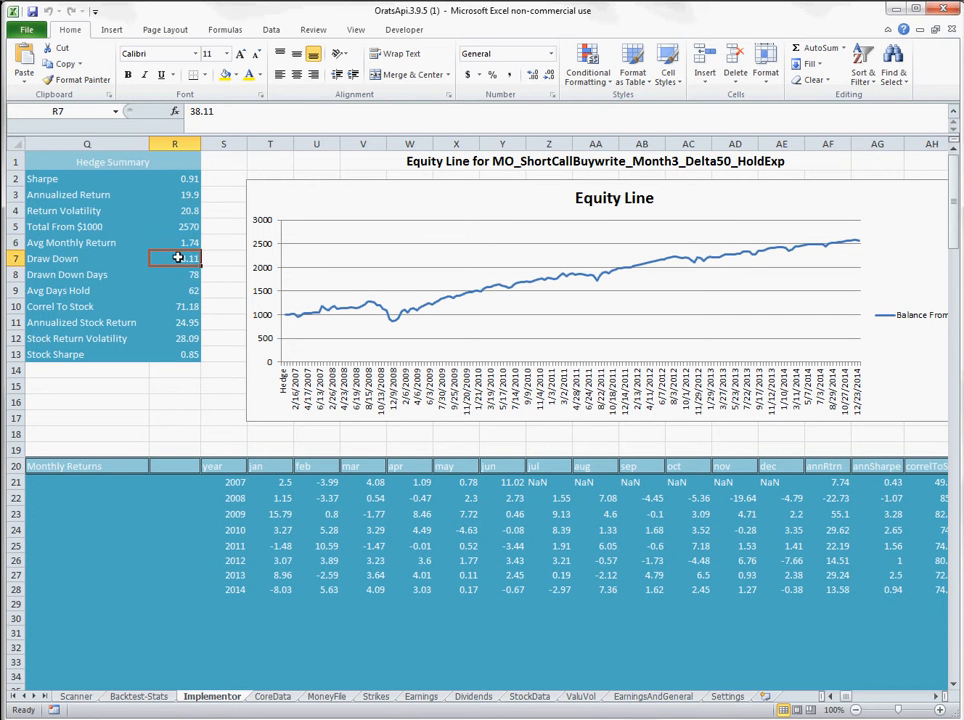
{"action": "left_click", "coordinate": [185, 276]}
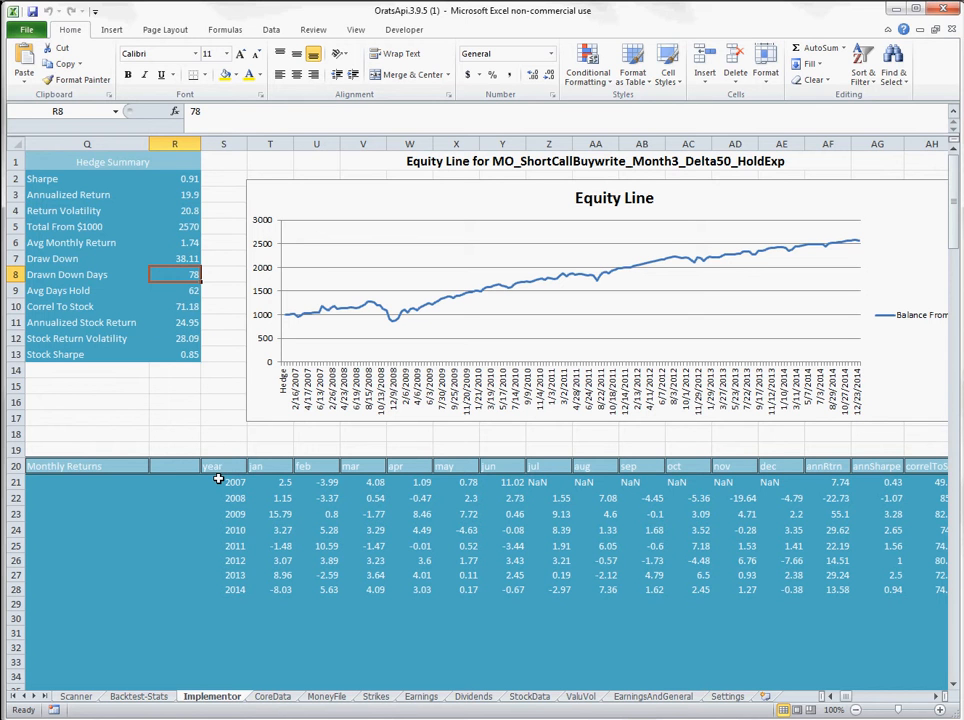
Examine the strategy's Monthly Returns table across the years 2007 to 2014.
{"action": "left_click_drag", "start_coordinate": [218, 481], "coordinate": [218, 593]}
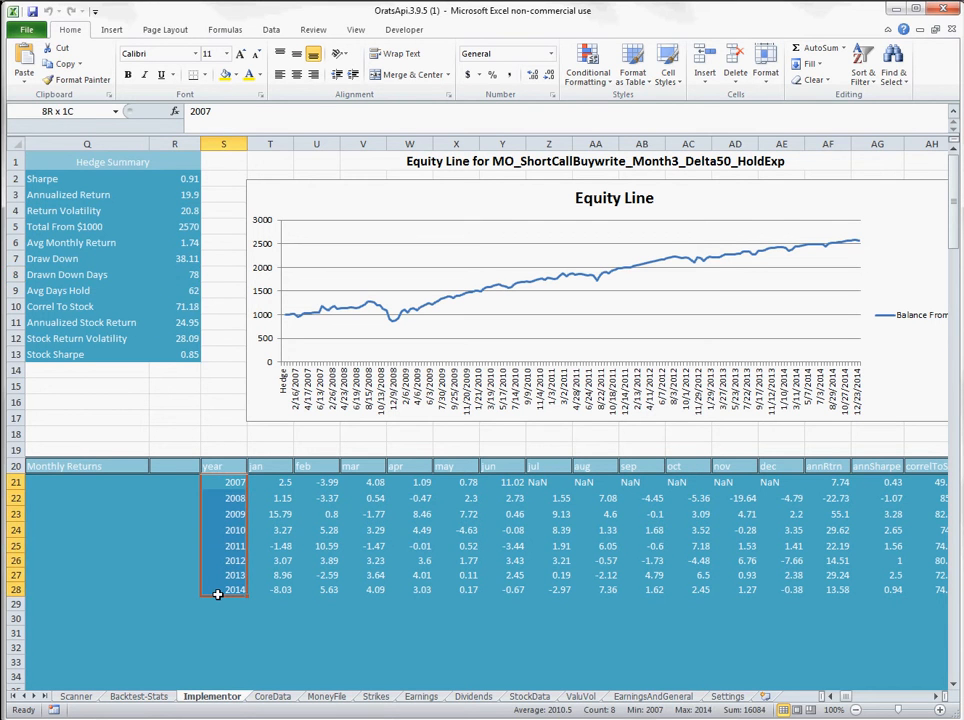
{"action": "left_click_drag", "start_coordinate": [264, 483], "coordinate": [515, 497]}
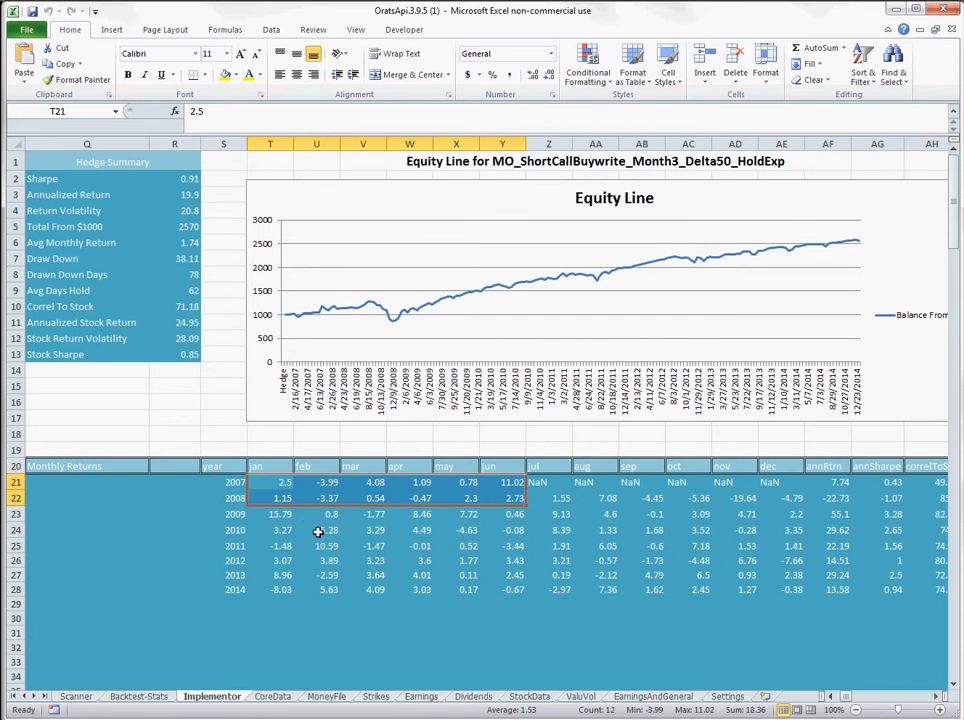
{"action": "left_click", "coordinate": [272, 594]}
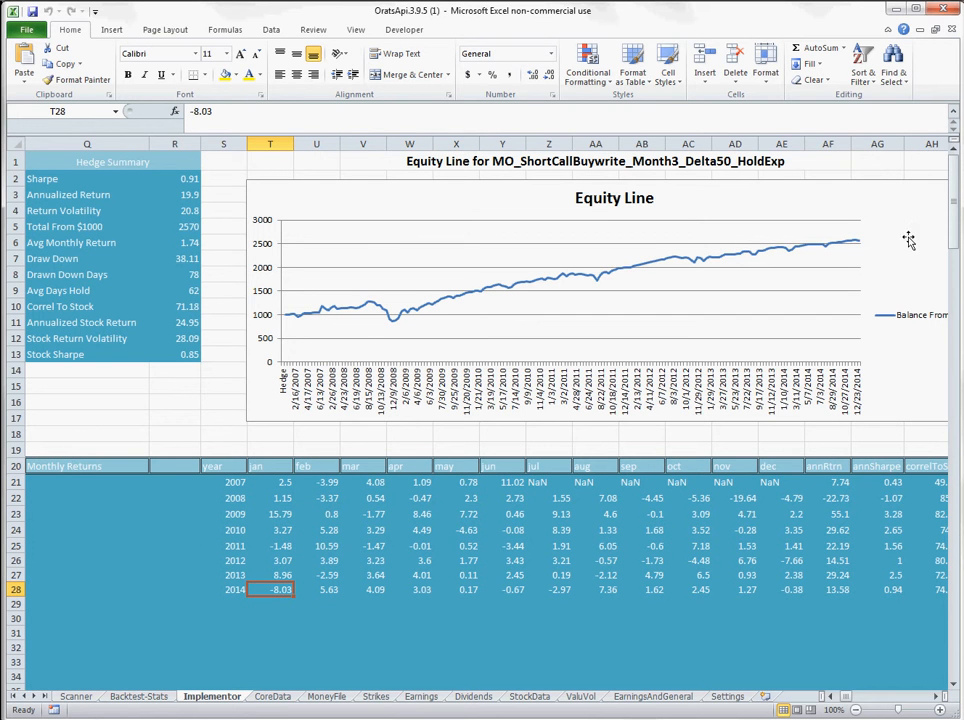
Glance at the Backtest-Stats sheet and review the strategy result columns on the Implementor sheet.
{"action": "left_click", "coordinate": [138, 696]}
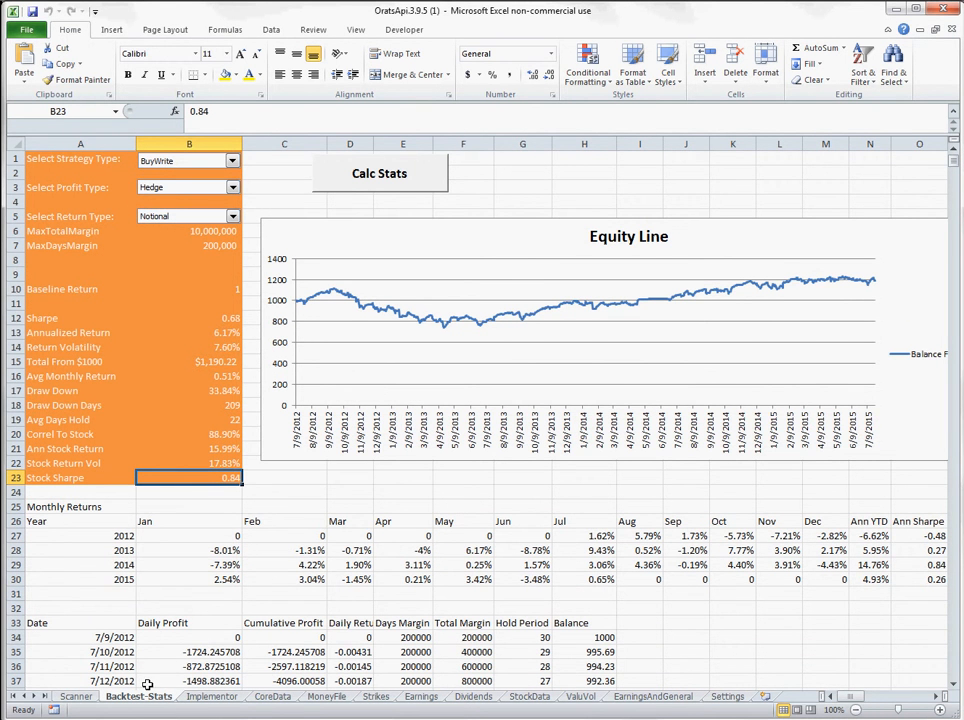
{"action": "left_click", "coordinate": [207, 697]}
{"action": "left_click_drag", "start_coordinate": [469, 434], "coordinate": [8, 437]}
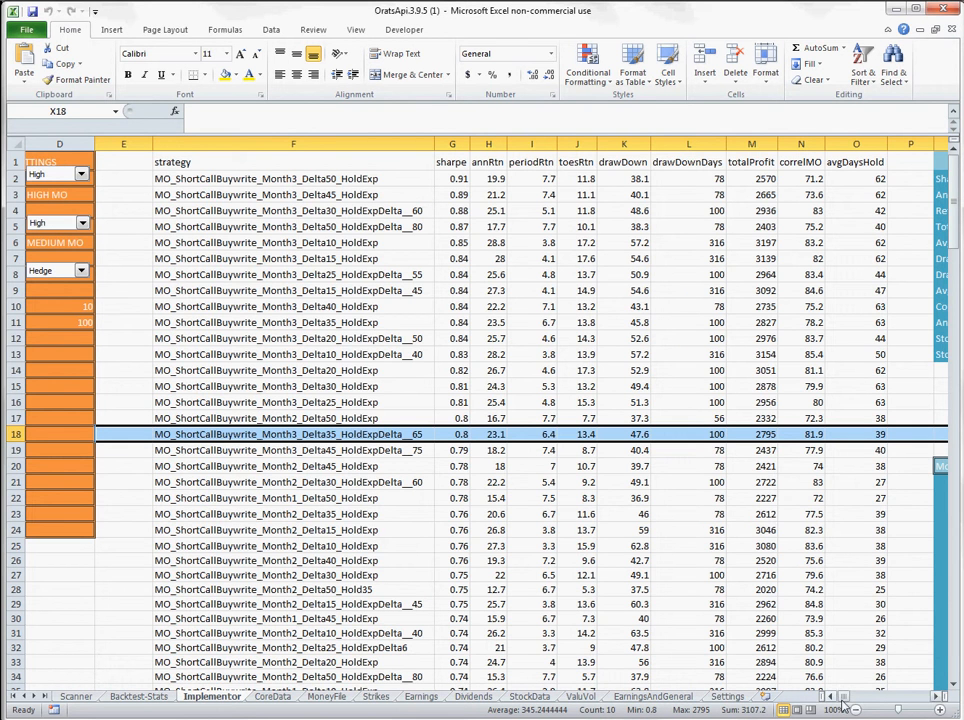
{"action": "left_click_drag", "start_coordinate": [847, 707], "coordinate": [845, 704]}
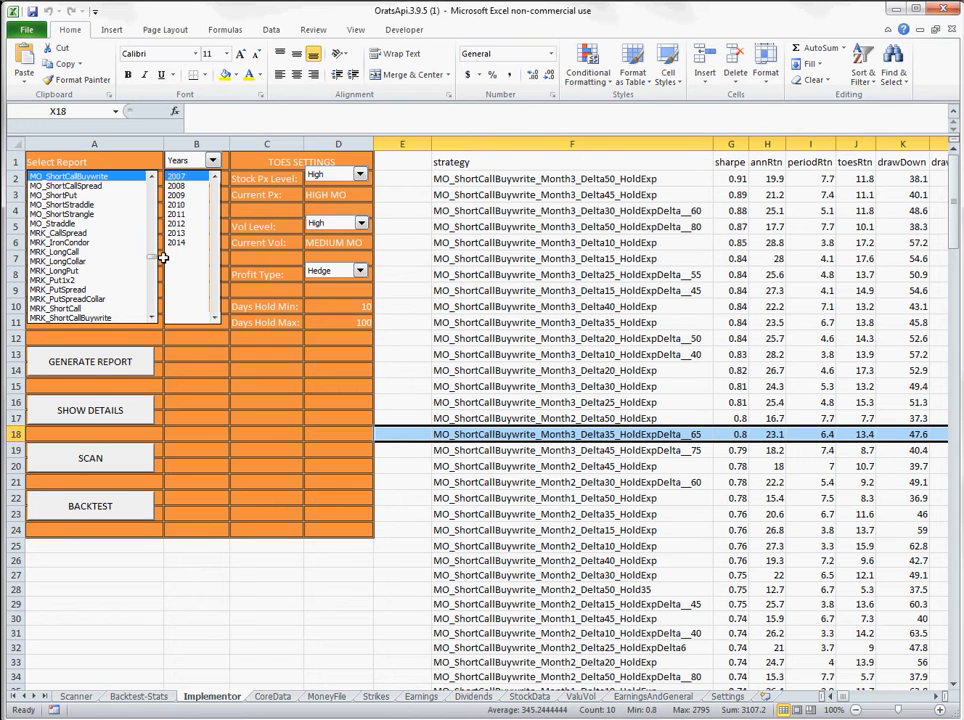
Select the SPY_LongPut report and set the report period type to Quarters.
{"action": "left_click_drag", "start_coordinate": [151, 259], "coordinate": [154, 281]}
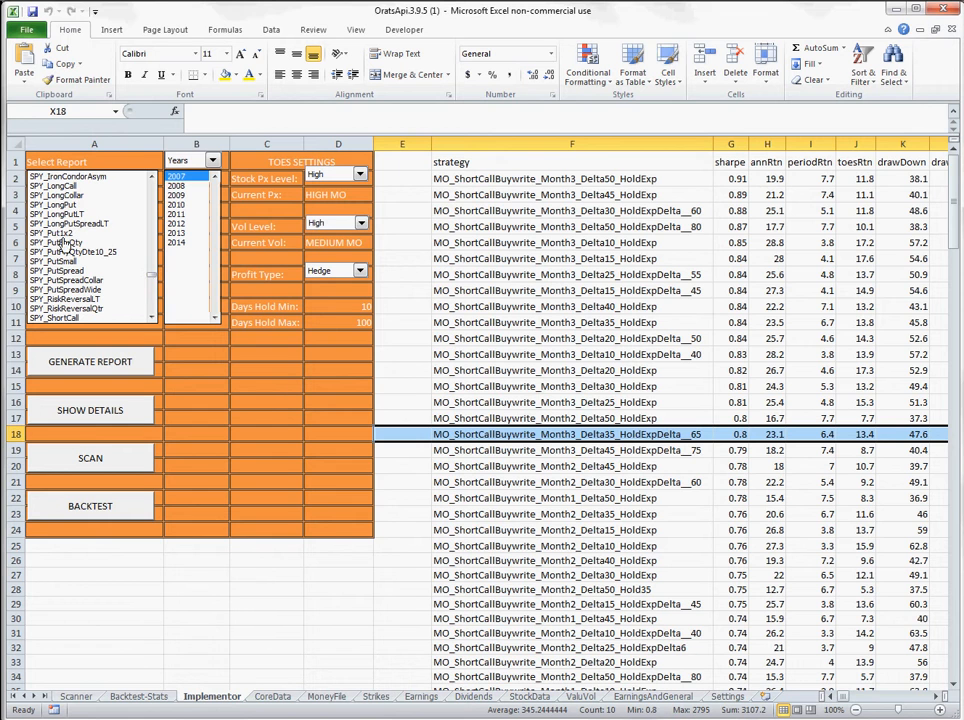
{"action": "left_click", "coordinate": [62, 205]}
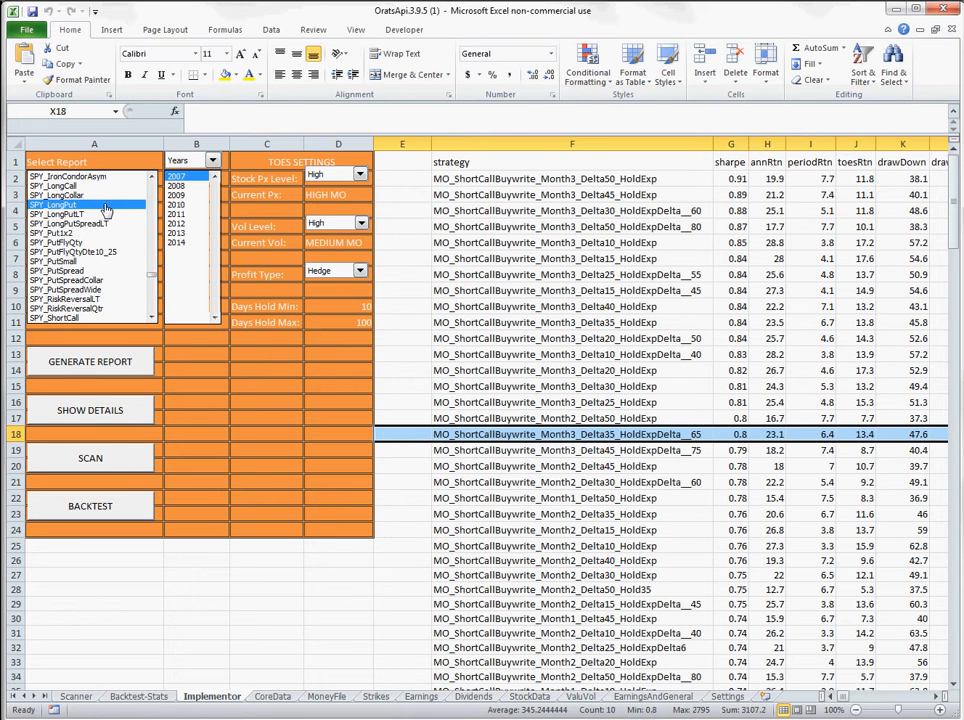
{"action": "left_click", "coordinate": [212, 160]}
{"action": "left_click", "coordinate": [198, 186]}
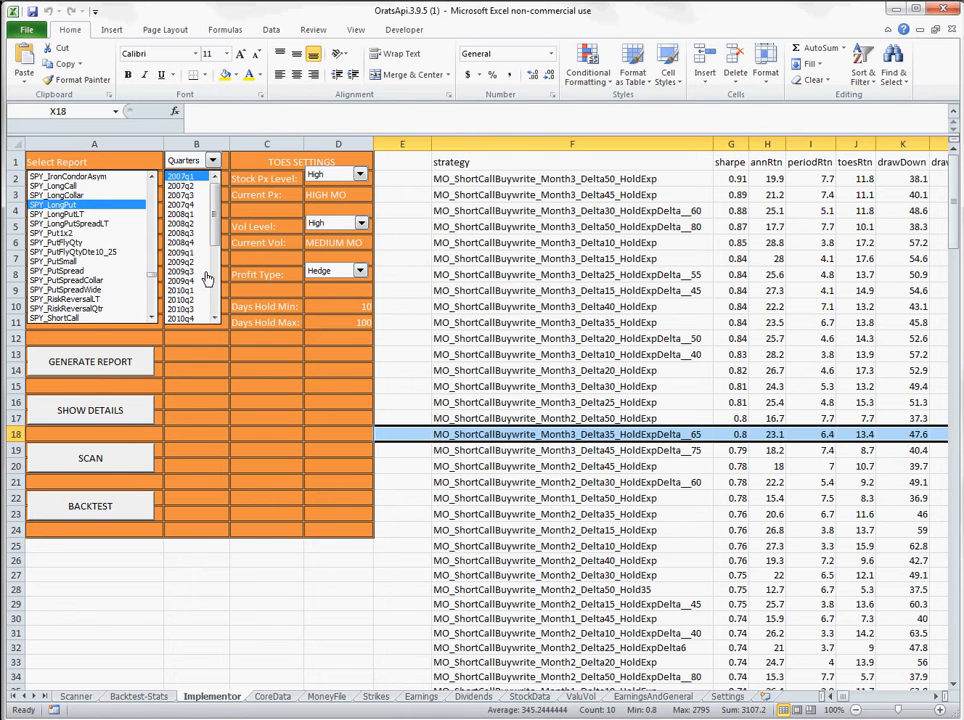
On the StockData sheet, retrieve the Quarterly Returns data for the ticker SPY.
{"action": "left_click", "coordinate": [530, 697]}
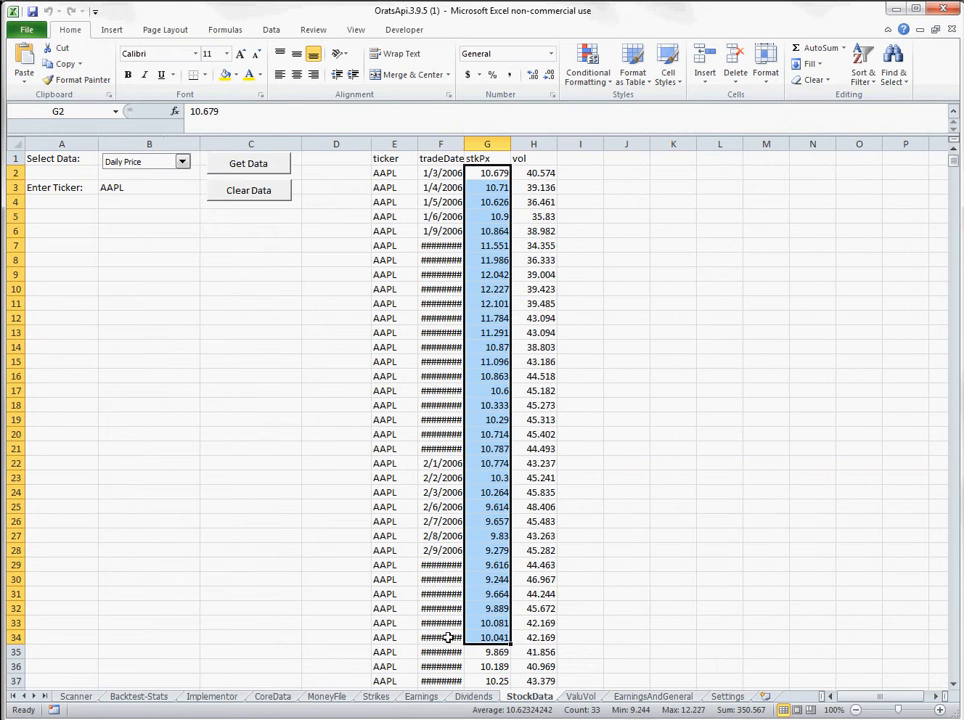
{"action": "left_click", "coordinate": [104, 186]}
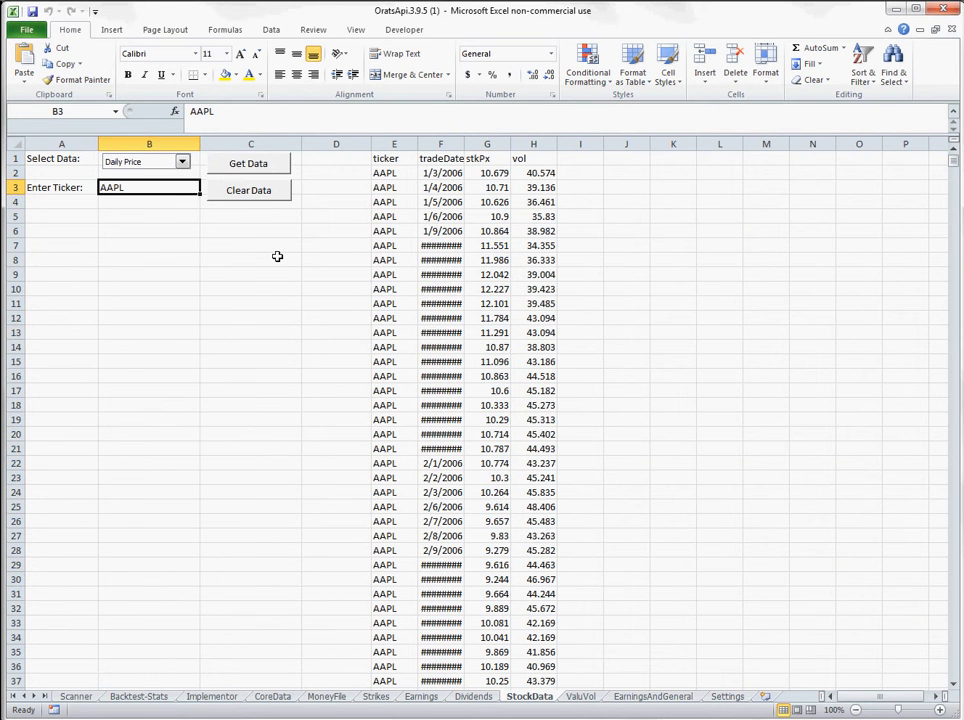
{"action": "type", "text": "SPY"}
{"action": "key", "text": "Return"}
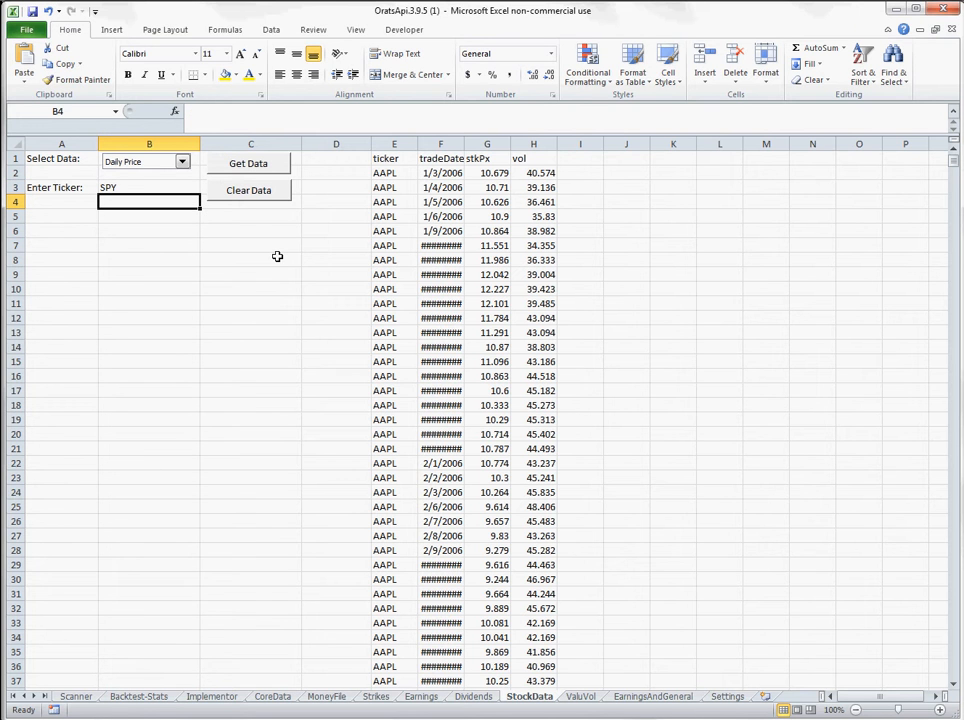
{"action": "left_click", "coordinate": [182, 161]}
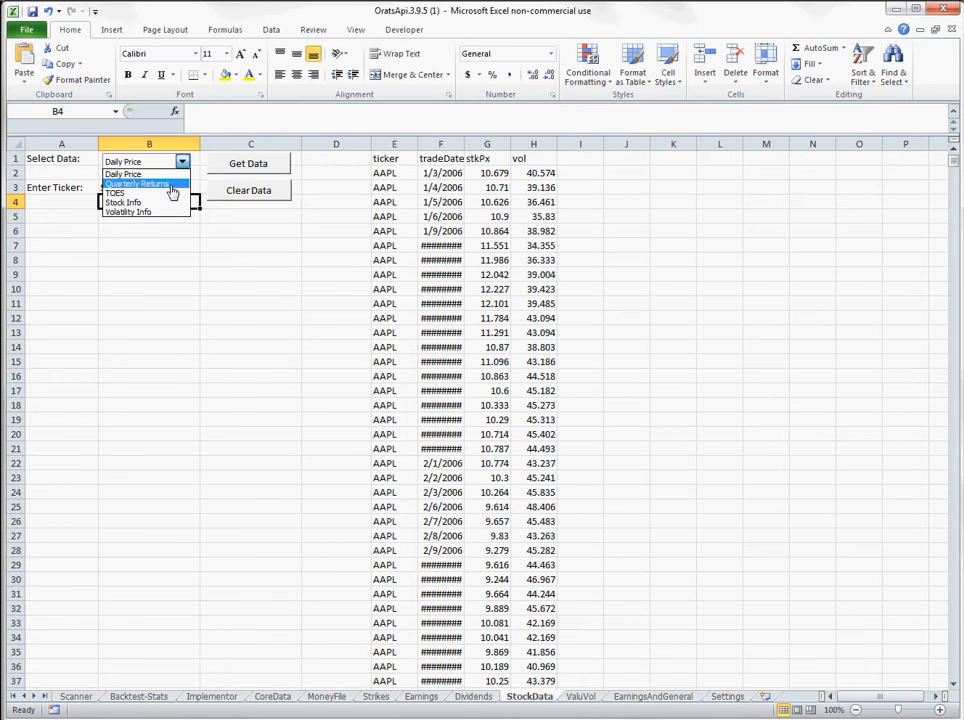
{"action": "left_click", "coordinate": [172, 191]}
{"action": "left_click", "coordinate": [250, 166]}
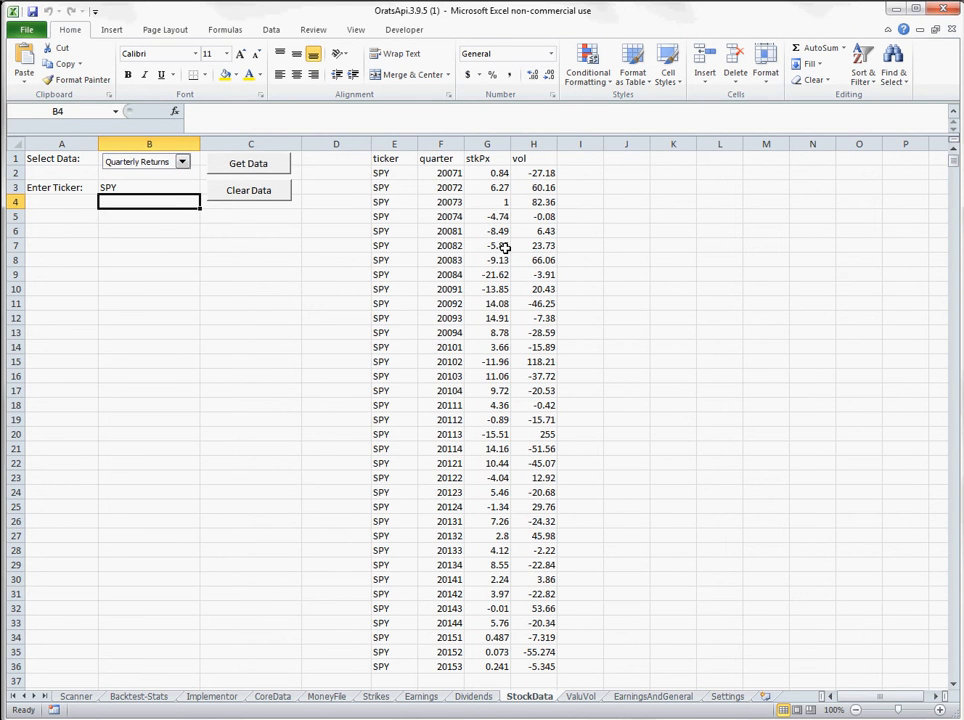
Sort the SPY quarterly returns by the stkPx column from smallest to largest.
{"action": "right_click", "coordinate": [483, 174]}
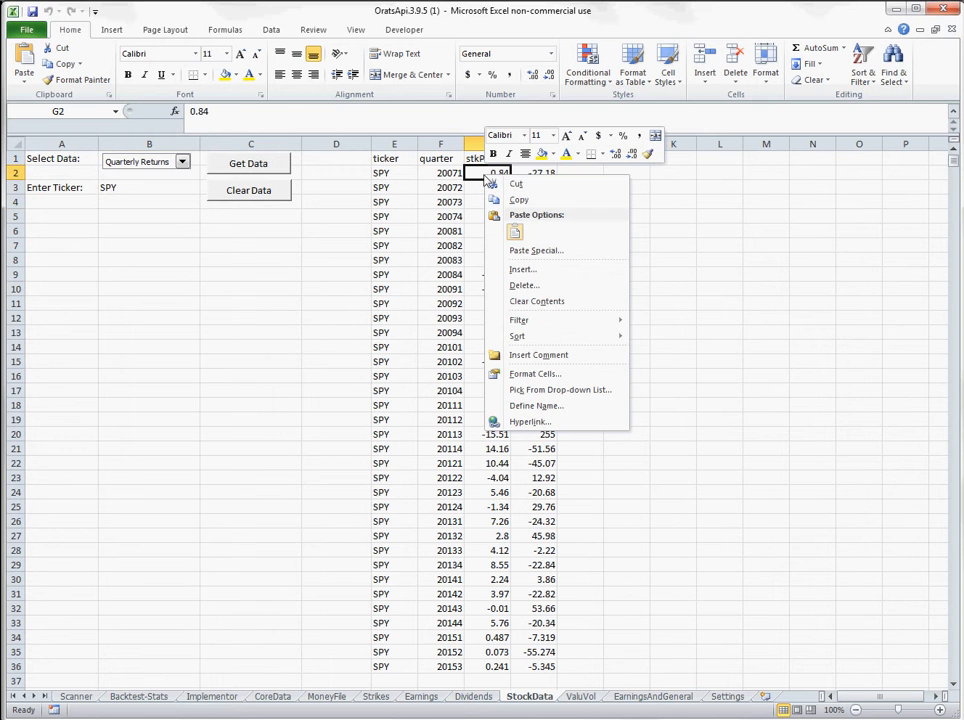
{"action": "mouse_move", "coordinate": [586, 338]}
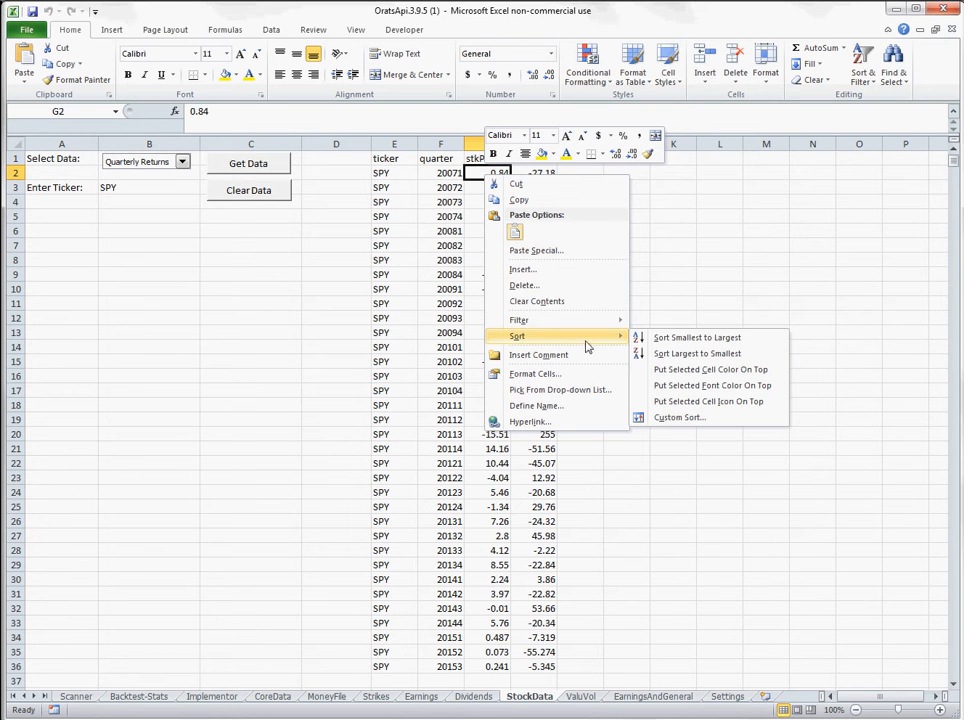
{"action": "left_click", "coordinate": [673, 341]}
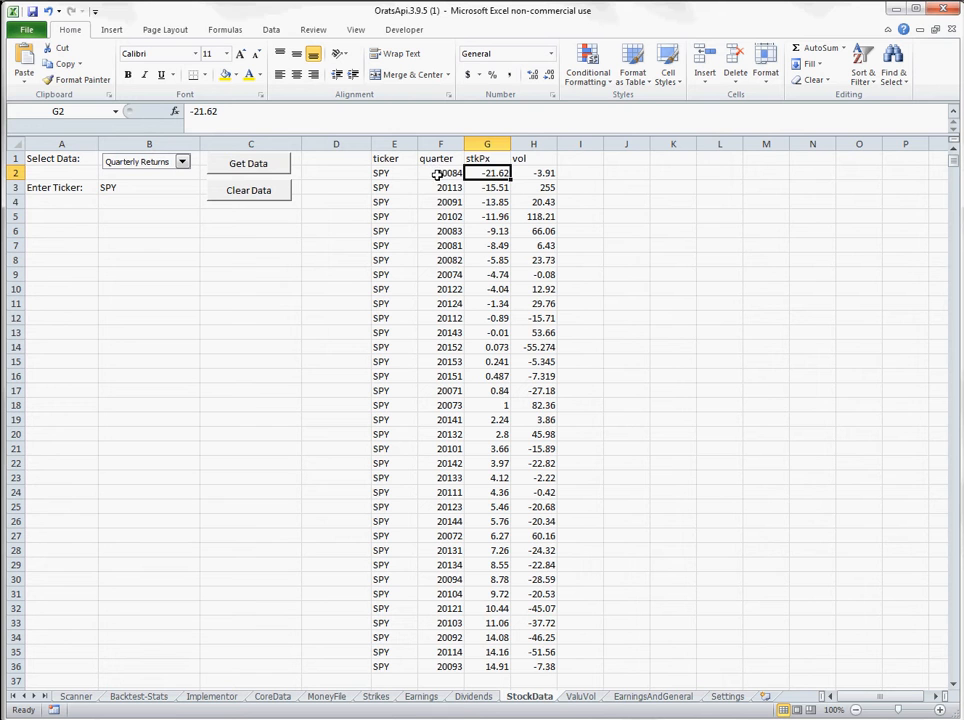
Copy the four worst quarters (20084, 20113, 20091, 20102) from the StockData sheet into the Implementor sheet starting at cell A26.
{"action": "left_click_drag", "start_coordinate": [437, 175], "coordinate": [452, 220]}
{"action": "key", "text": "ctrl+c"}
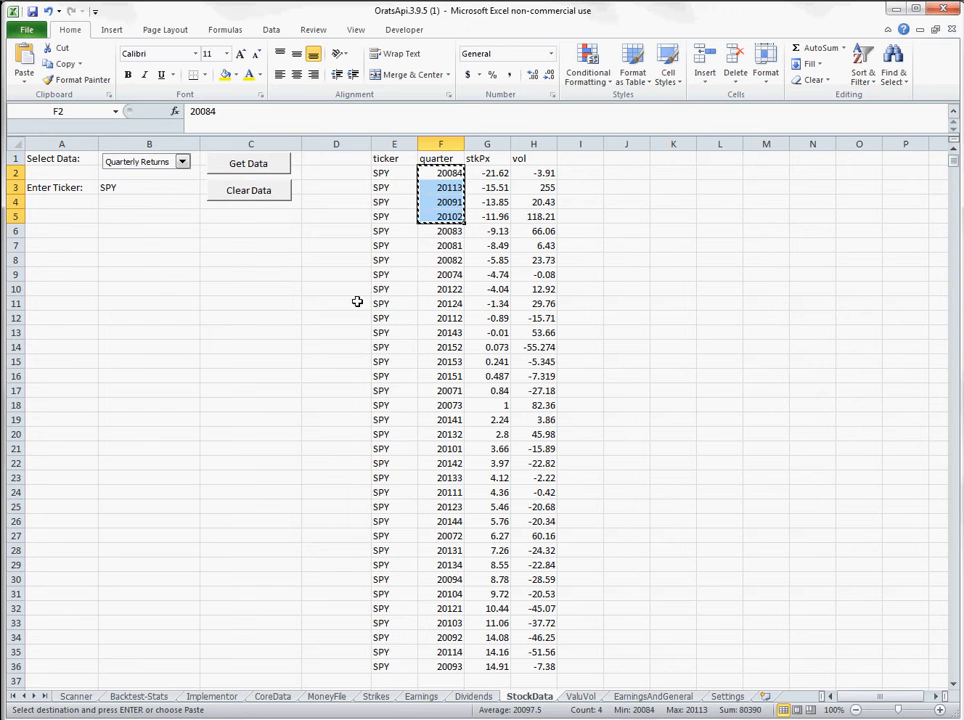
{"action": "left_click", "coordinate": [211, 696]}
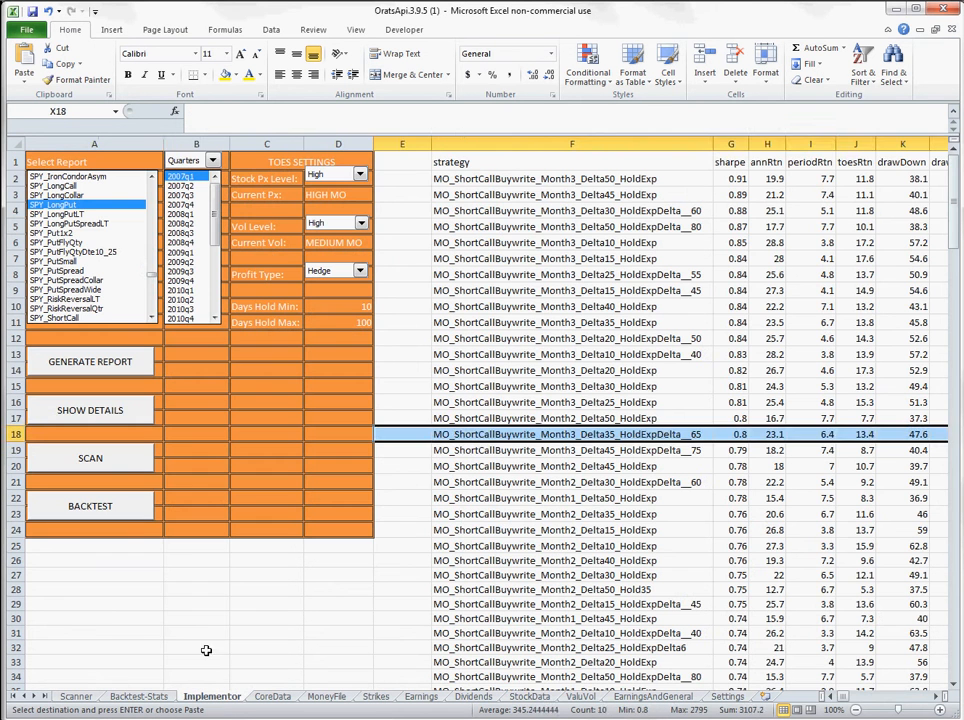
{"action": "left_click", "coordinate": [110, 604]}
{"action": "left_click_drag", "start_coordinate": [100, 575], "coordinate": [99, 567]}
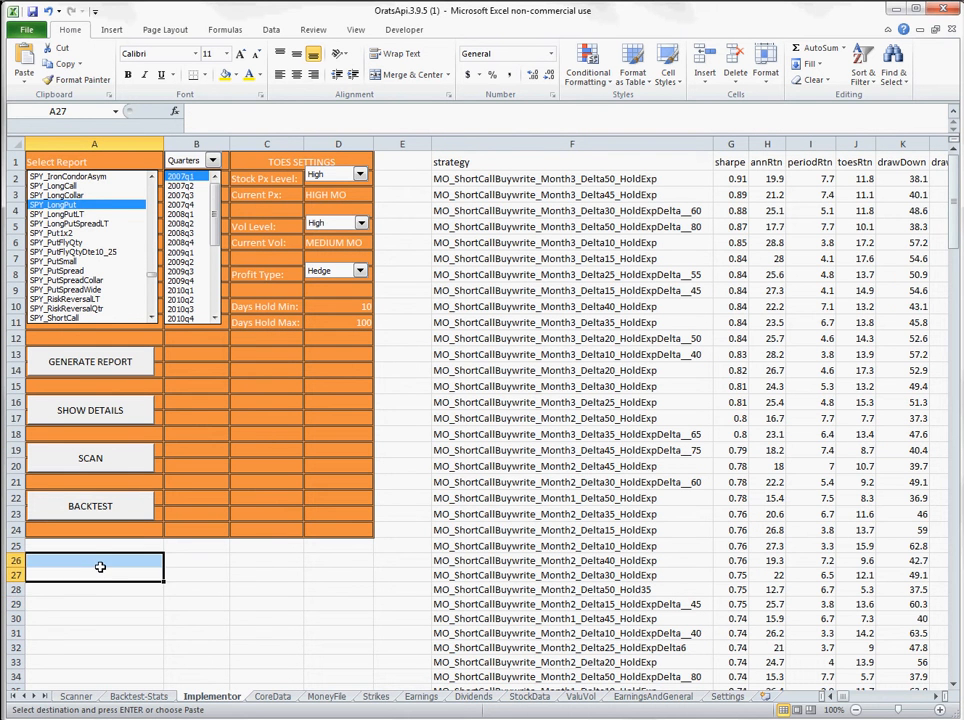
{"action": "left_click", "coordinate": [100, 567]}
{"action": "key", "text": "ctrl+v"}
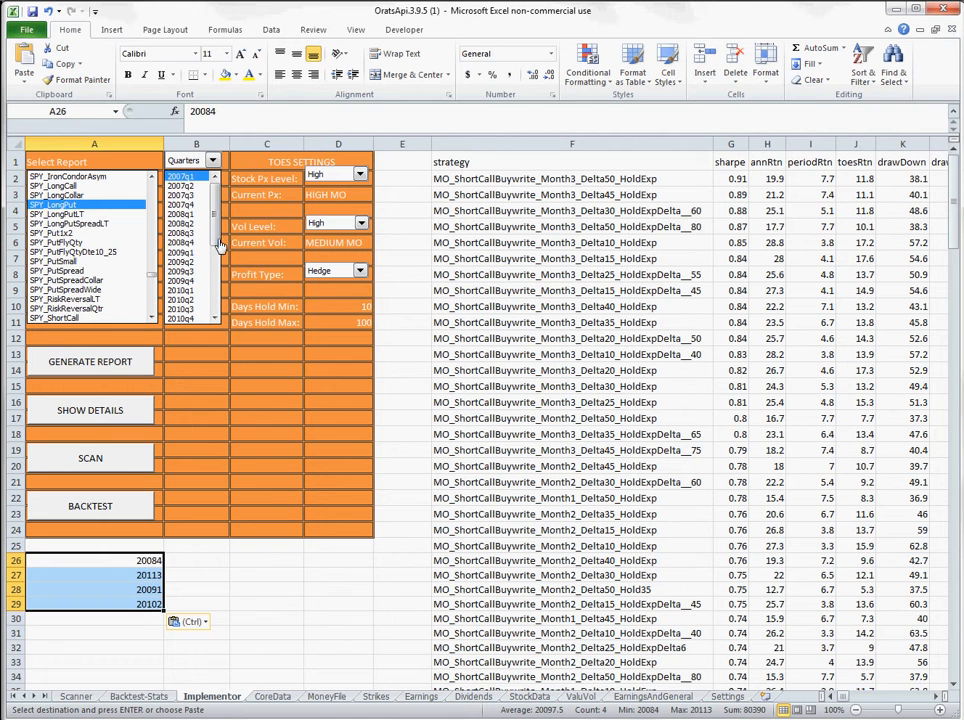
Select the quarters 2008q4, 2011q3, 2009q1 and 2010q2 as the report periods for SPY_LongPut.
{"action": "left_click", "coordinate": [188, 242]}
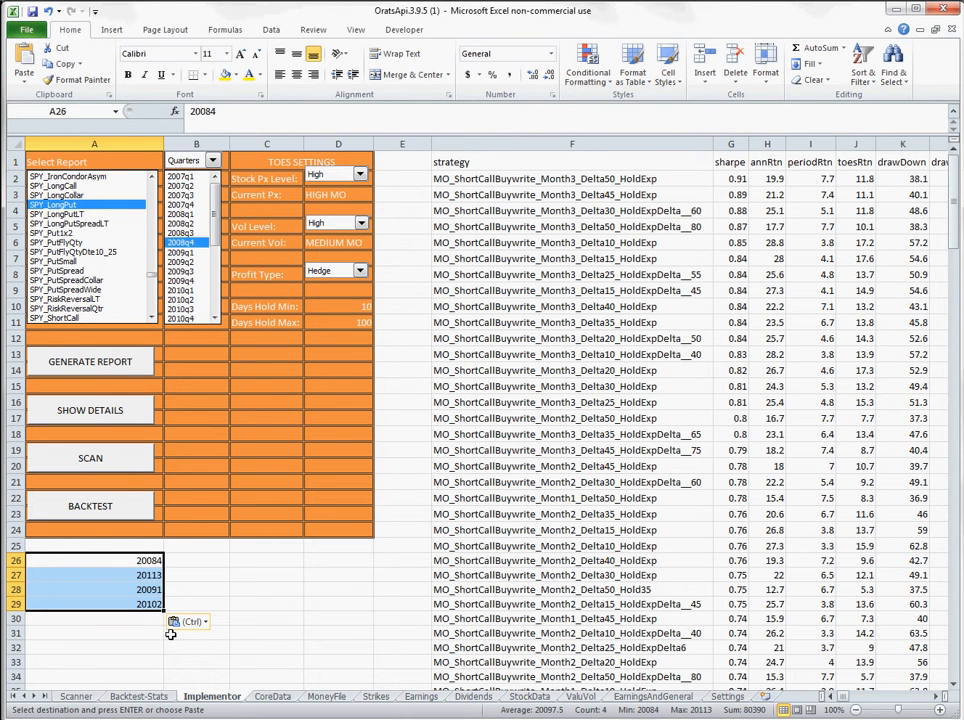
{"action": "left_click", "coordinate": [214, 309]}
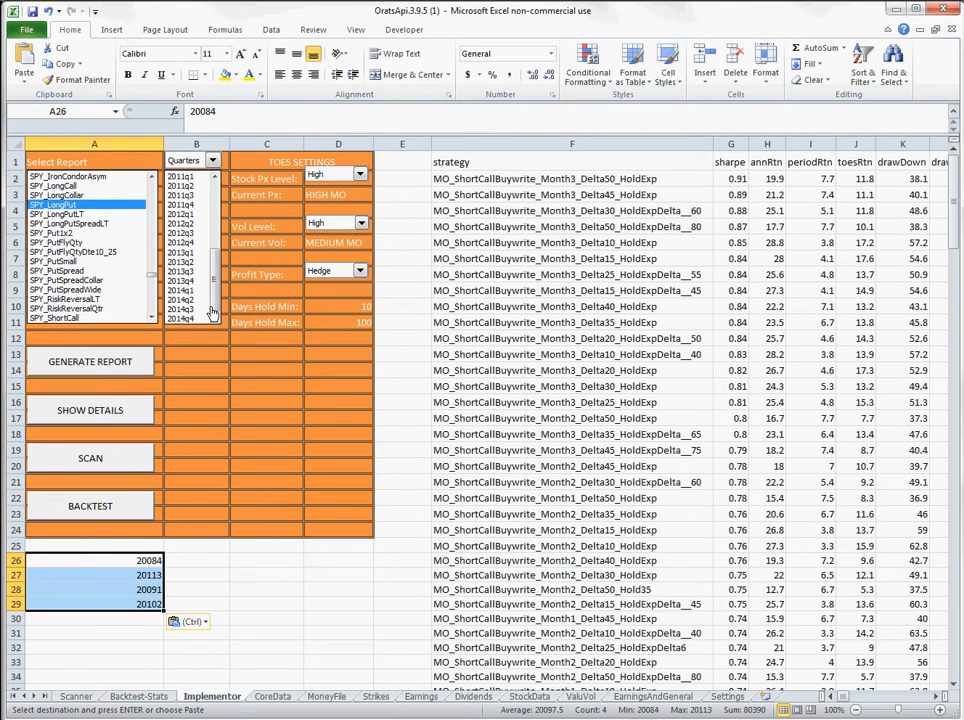
{"action": "left_click", "coordinate": [186, 194]}
{"action": "left_click_drag", "start_coordinate": [213, 277], "coordinate": [213, 230]}
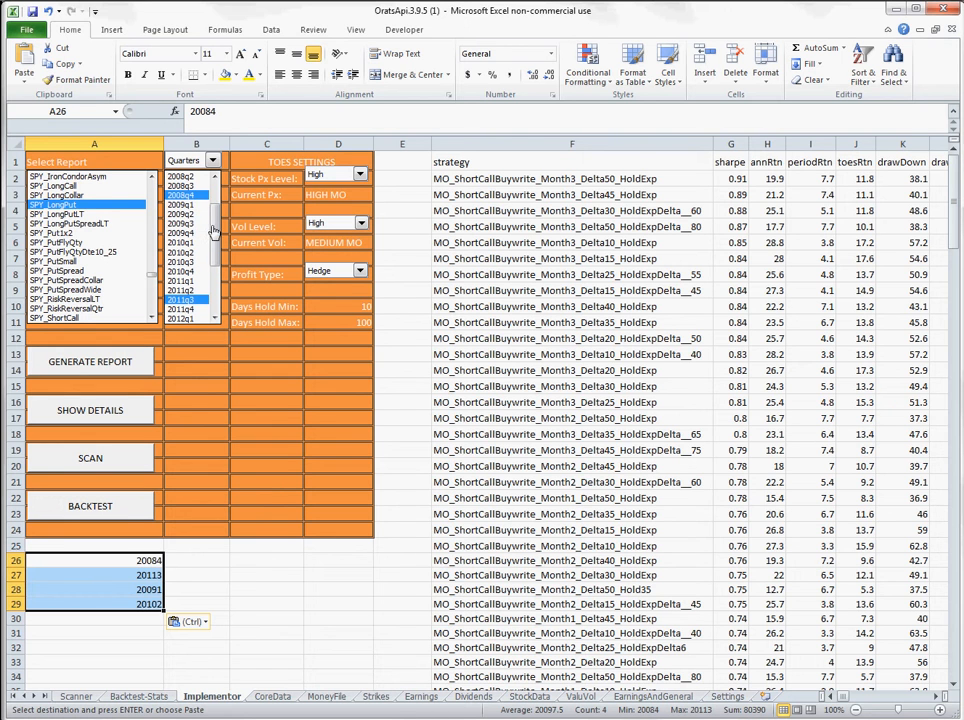
{"action": "left_click", "coordinate": [178, 204]}
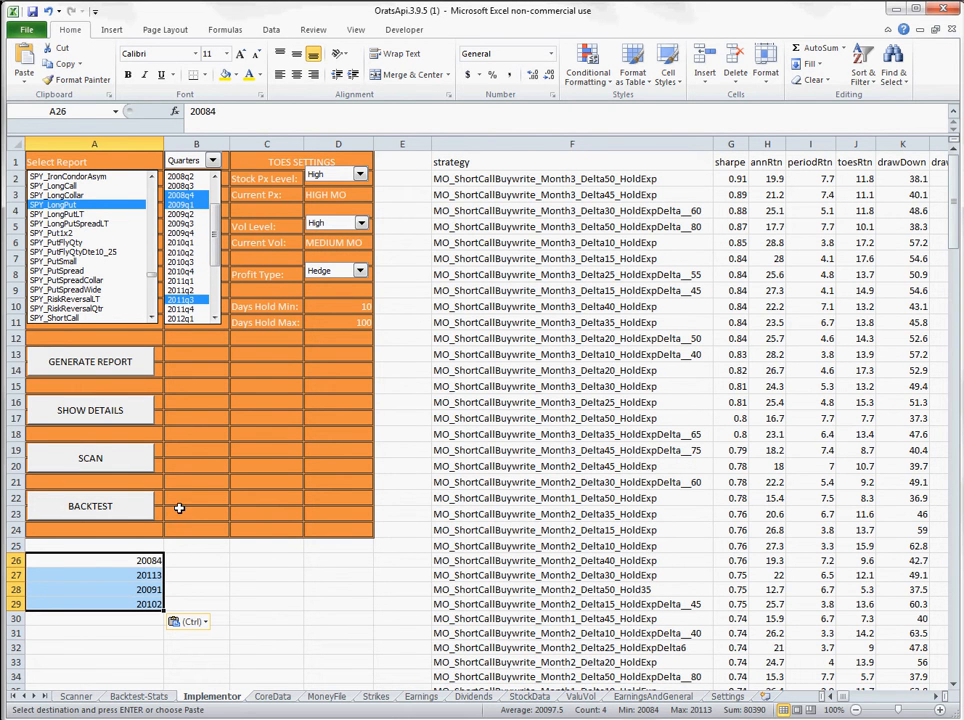
{"action": "left_click", "coordinate": [185, 252]}
Set the profit type to Option and generate the SPY_LongPut report.
{"action": "left_click", "coordinate": [361, 273]}
{"action": "left_click", "coordinate": [330, 290]}
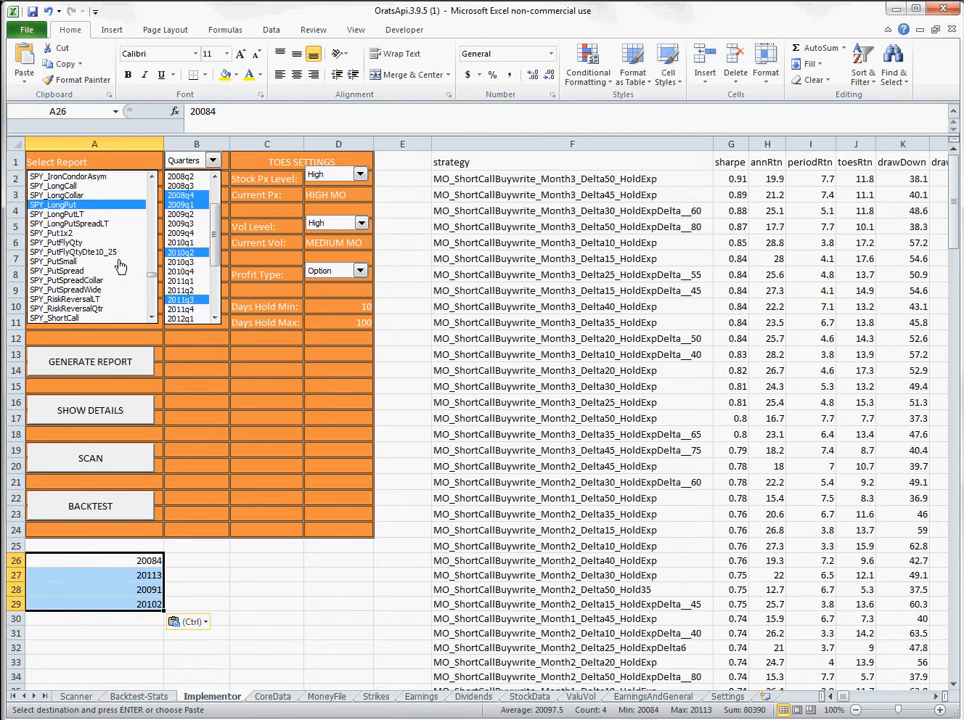
{"action": "left_click", "coordinate": [74, 368]}
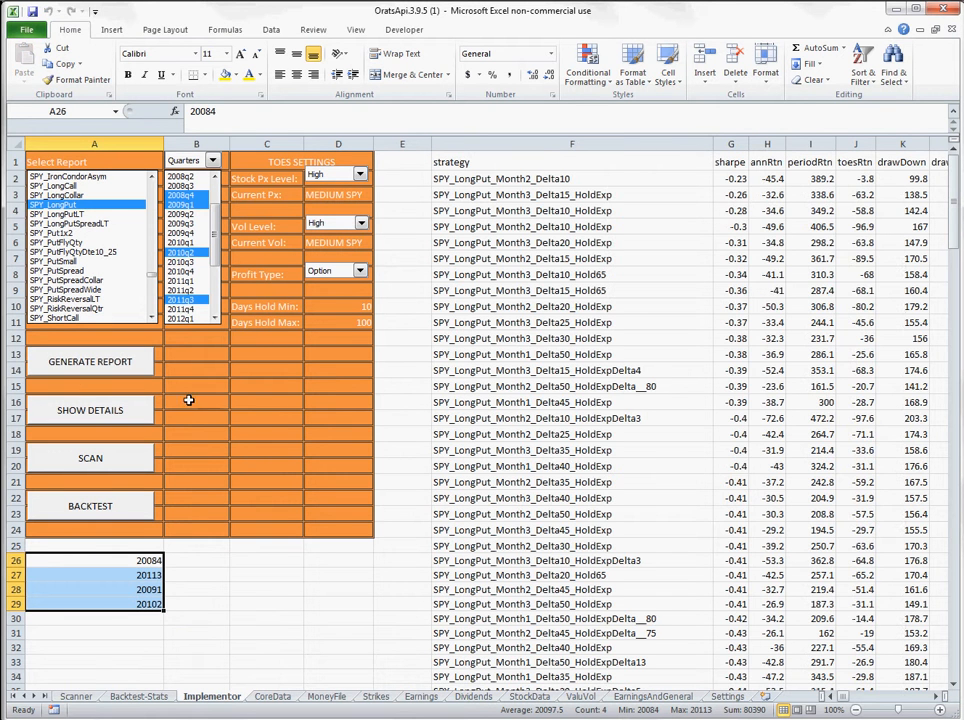
Sort the SPY_LongPut results by the periodRtn column from largest to smallest.
{"action": "left_click", "coordinate": [813, 179]}
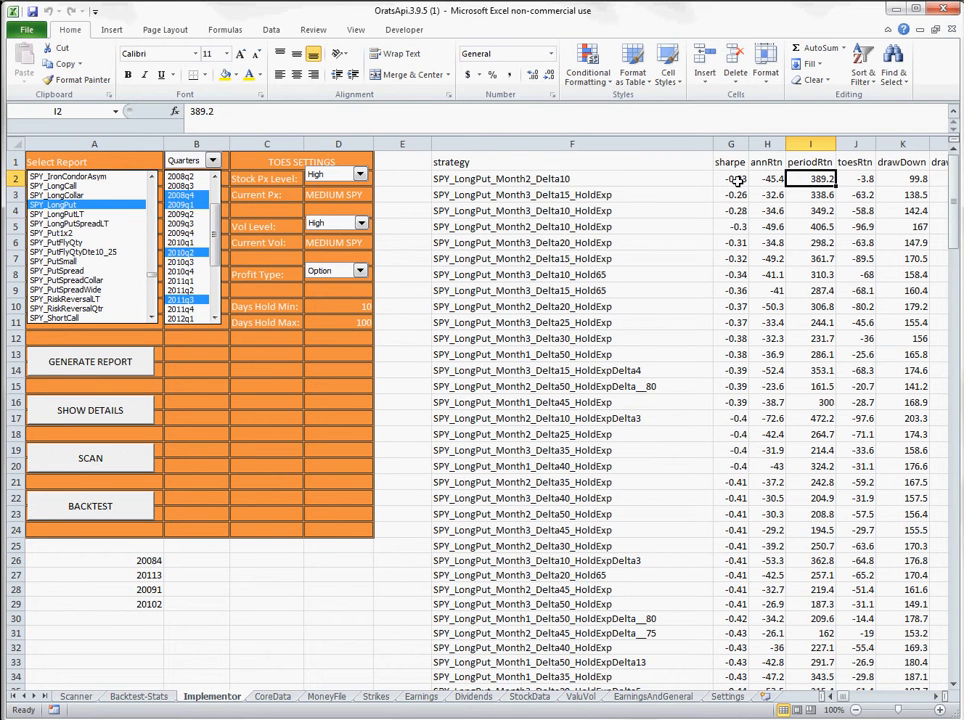
{"action": "right_click", "coordinate": [811, 179]}
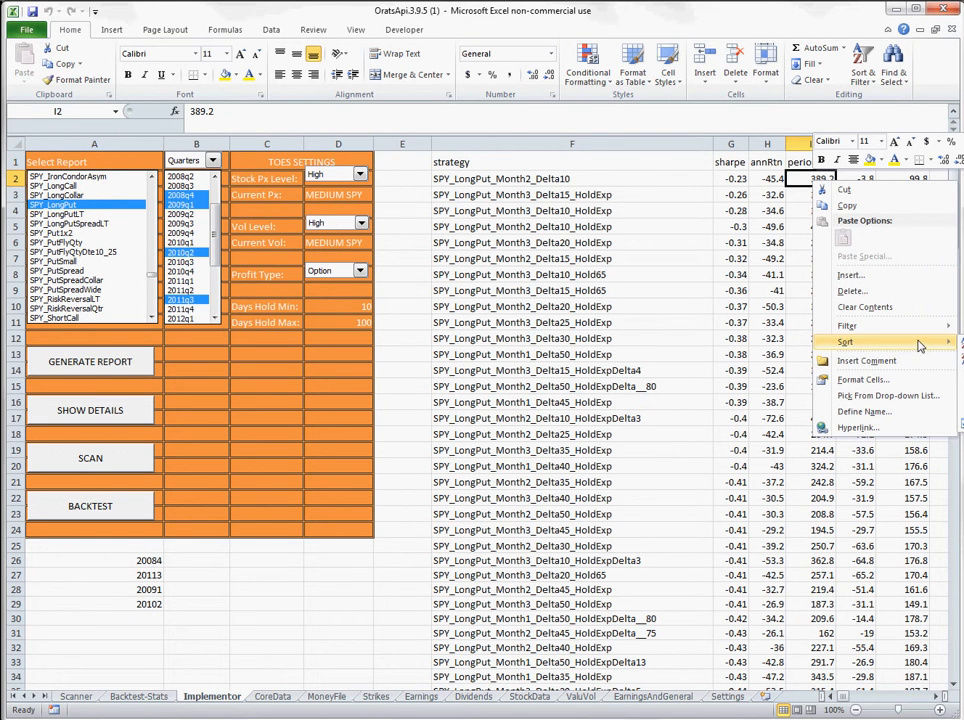
{"action": "left_click", "coordinate": [848, 204]}
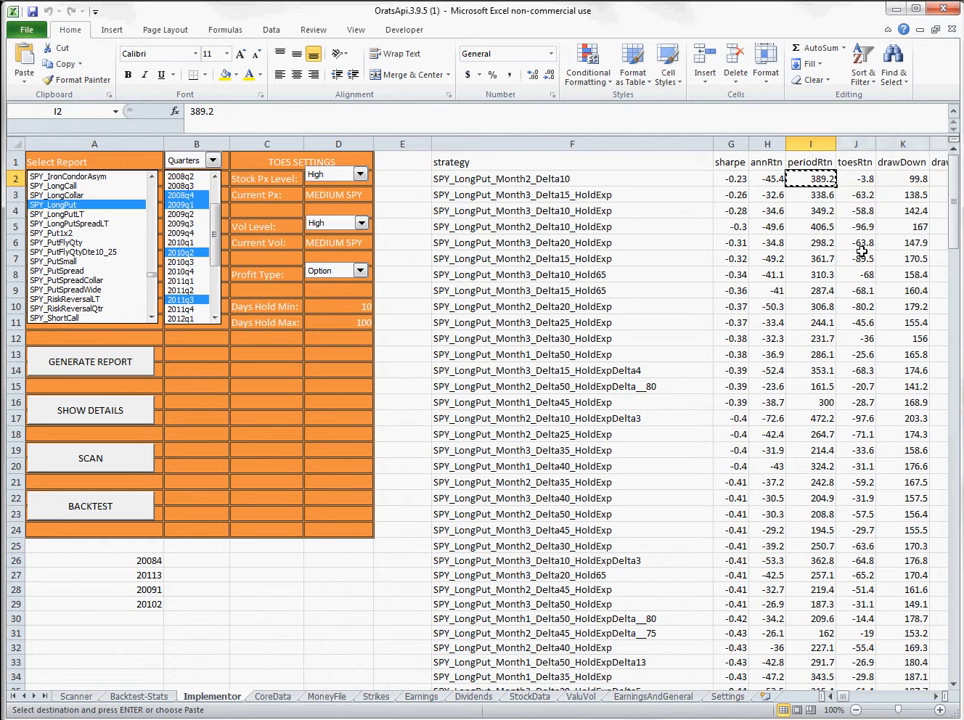
{"action": "right_click", "coordinate": [823, 180]}
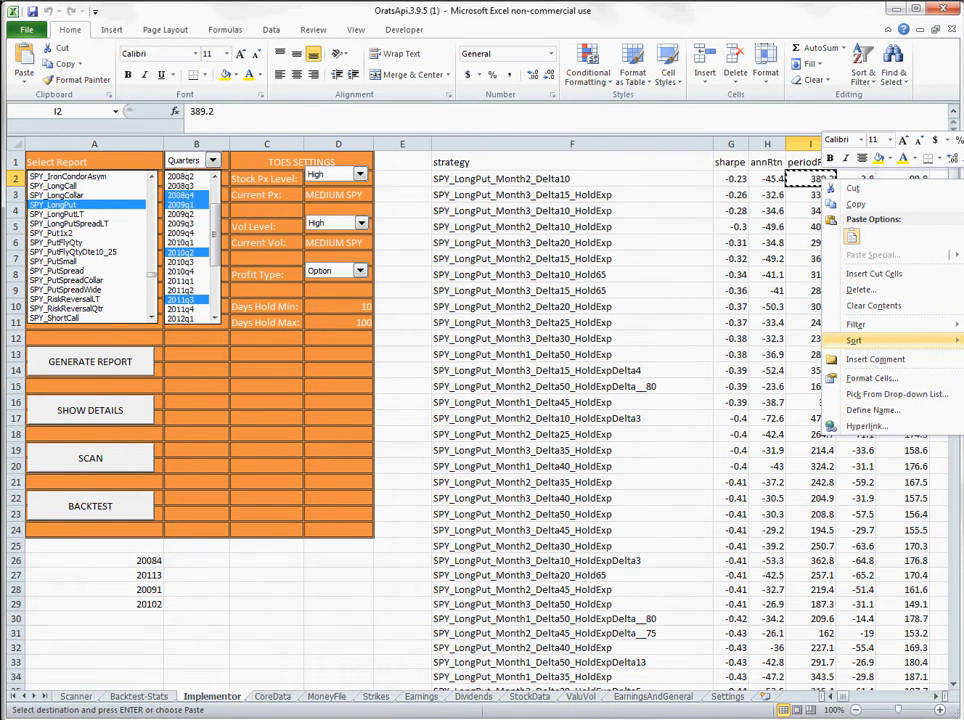
{"action": "left_click", "coordinate": [962, 357]}
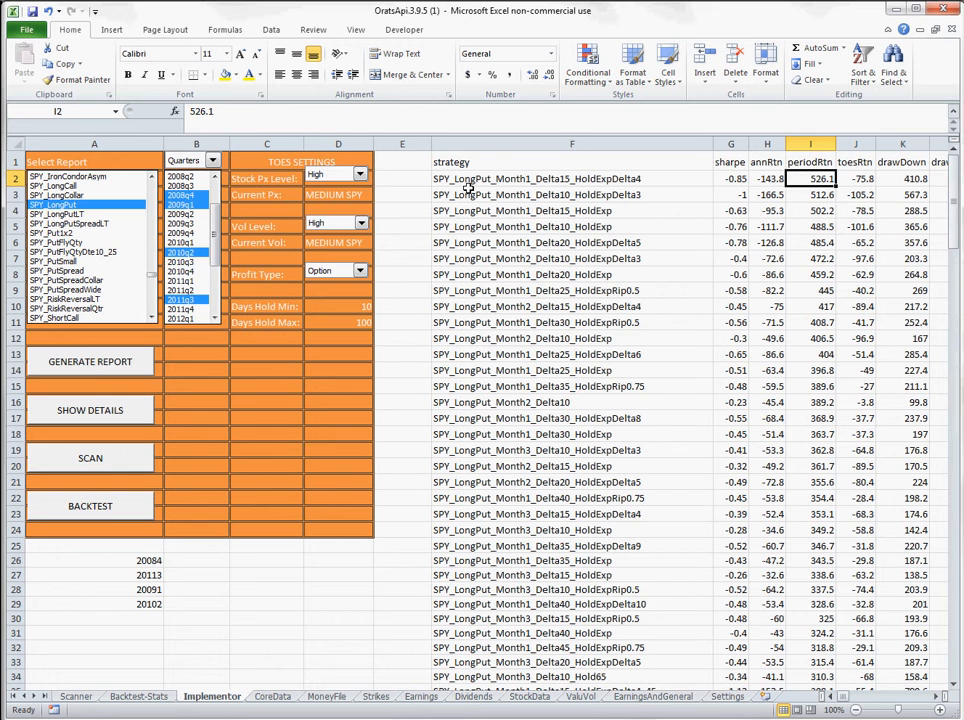
Review the five highest periodRtn strategies, and scan for current options with SPY_LongPut_Month1_Delta15_HoldExpDelta4.
{"action": "left_click_drag", "start_coordinate": [449, 180], "coordinate": [818, 241]}
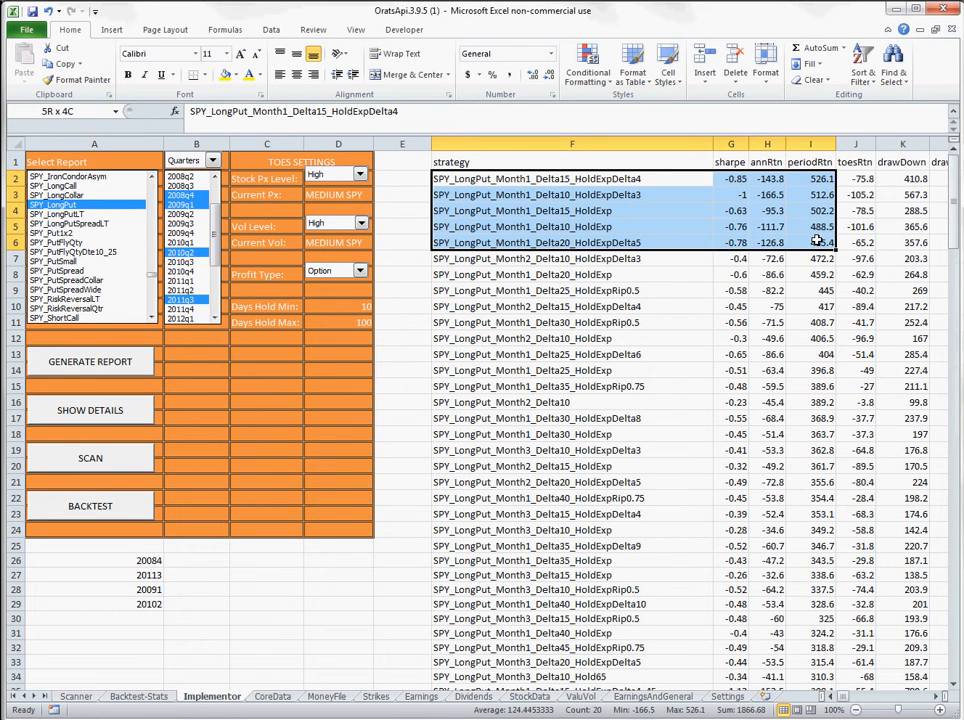
{"action": "left_click", "coordinate": [527, 180]}
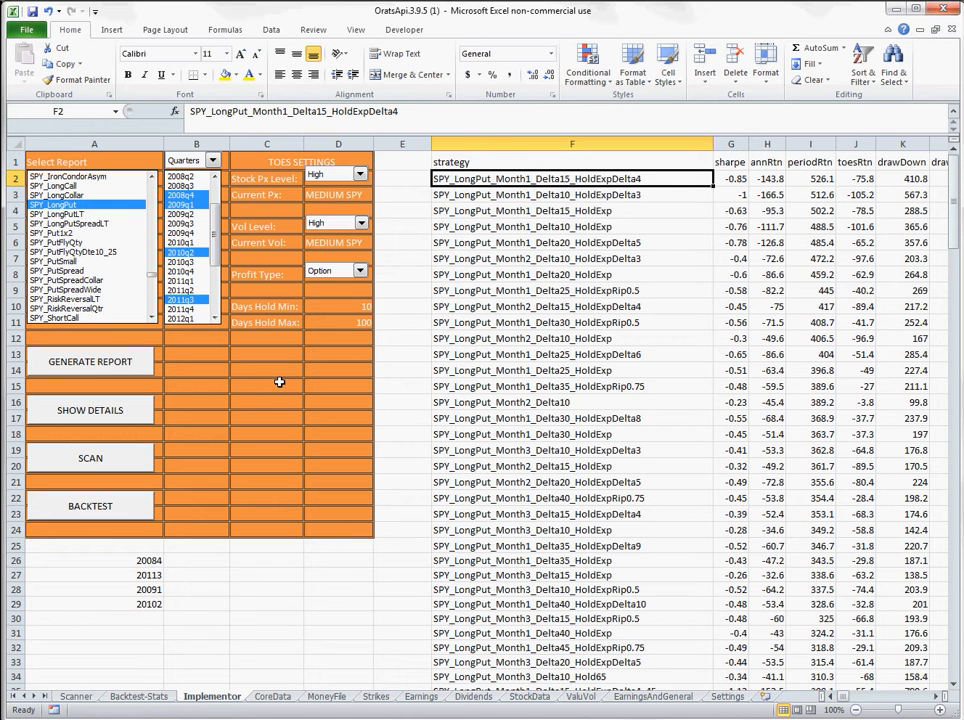
{"action": "left_click", "coordinate": [105, 460]}
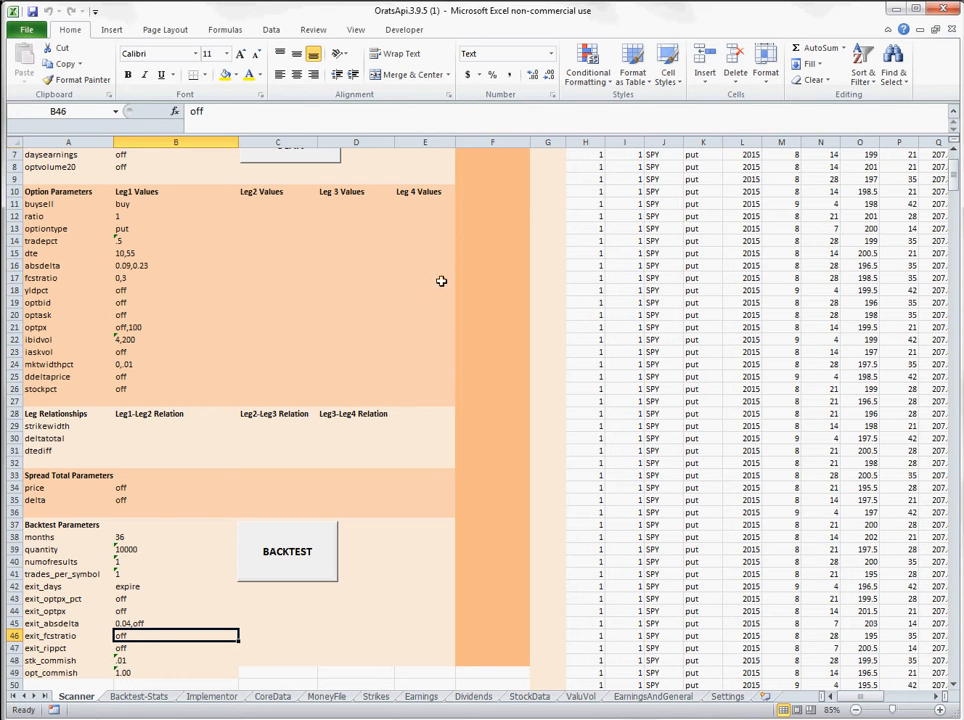
Review the scan's option and backtest parameters, including exit_absdelta, and compare them with the strategy name on the Implementor sheet.
{"action": "left_click", "coordinate": [361, 342]}
{"action": "scroll", "coordinate": [365, 345], "scroll_direction": "up", "scroll_amount": 2}
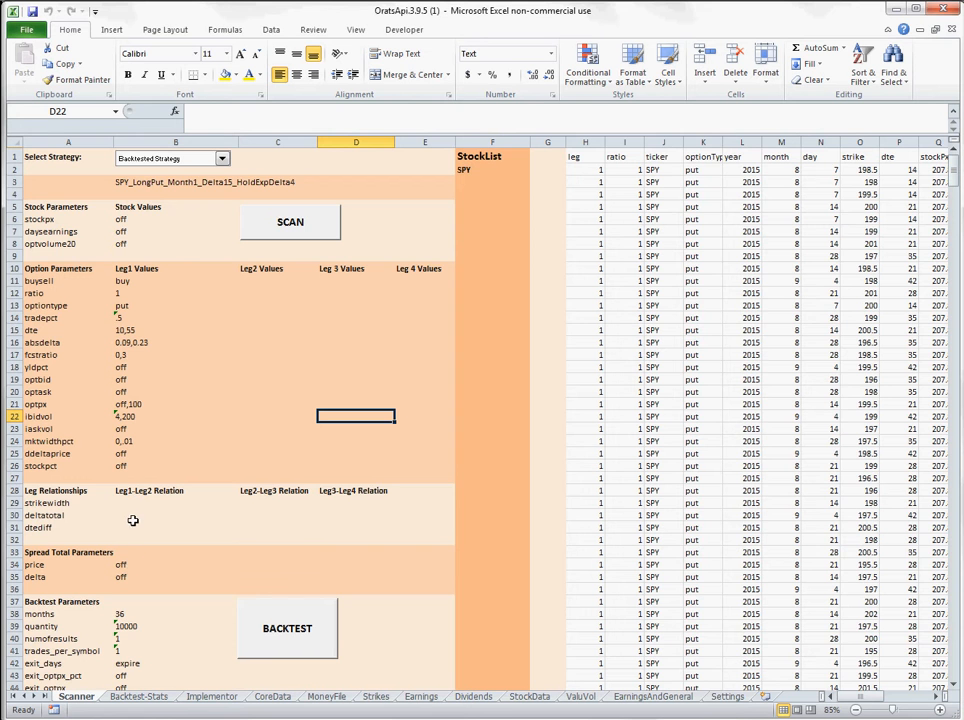
{"action": "scroll", "coordinate": [133, 518], "scroll_direction": "down", "scroll_amount": 3}
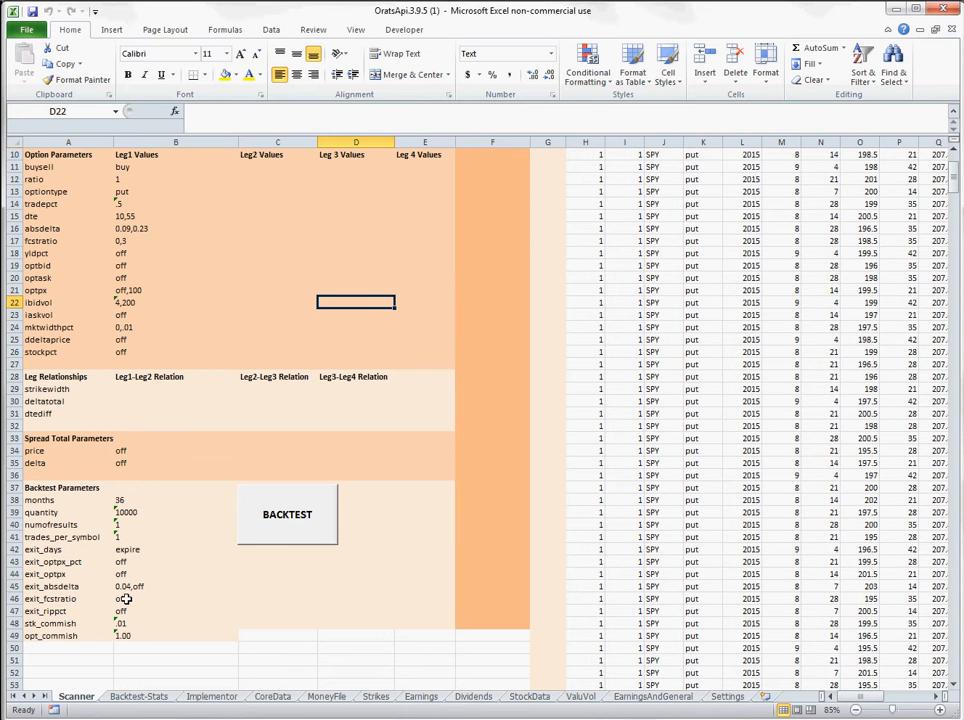
{"action": "left_click", "coordinate": [123, 589]}
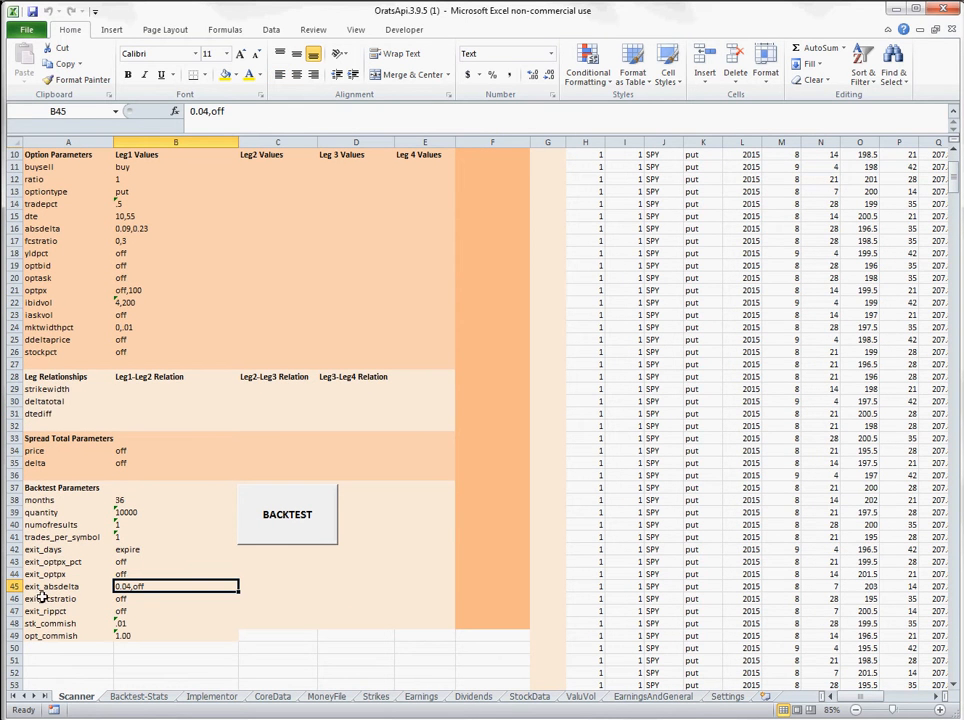
{"action": "left_click", "coordinate": [211, 697]}
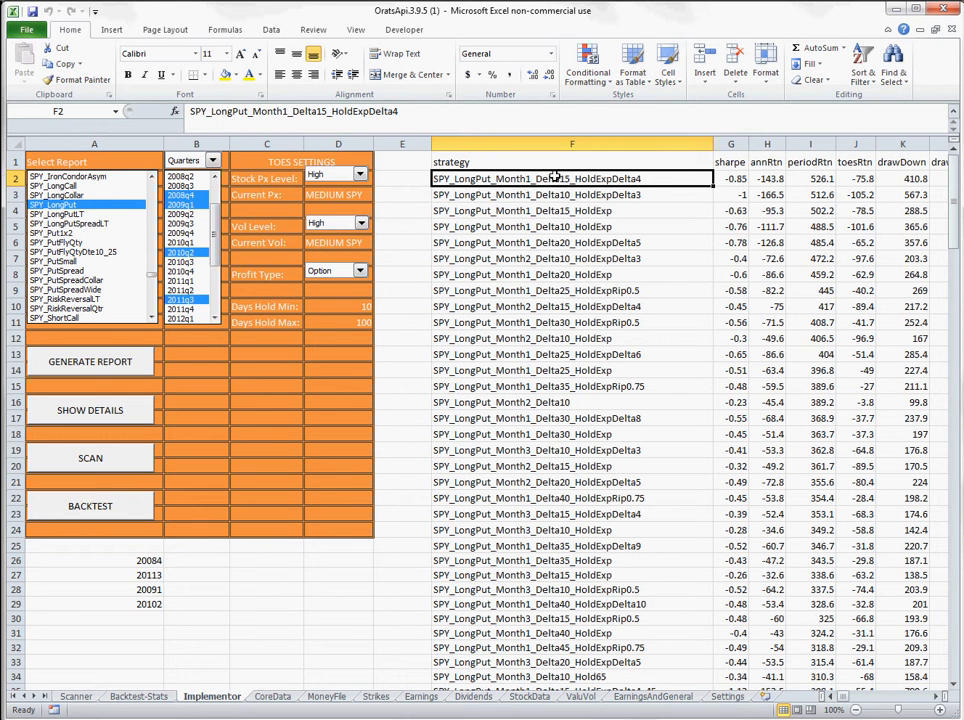
Run the backtest from the Scanner sheet, and calculate its statistics on Backtest-Stats with the Option profit type, checking the annualized return.
{"action": "left_click", "coordinate": [80, 697]}
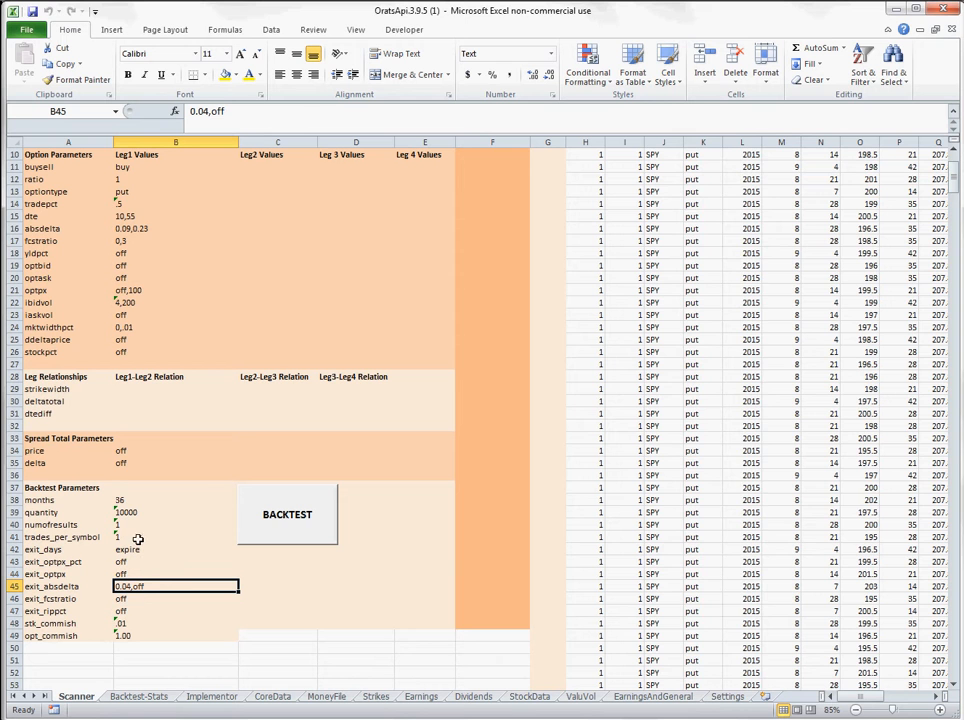
{"action": "left_click", "coordinate": [283, 525]}
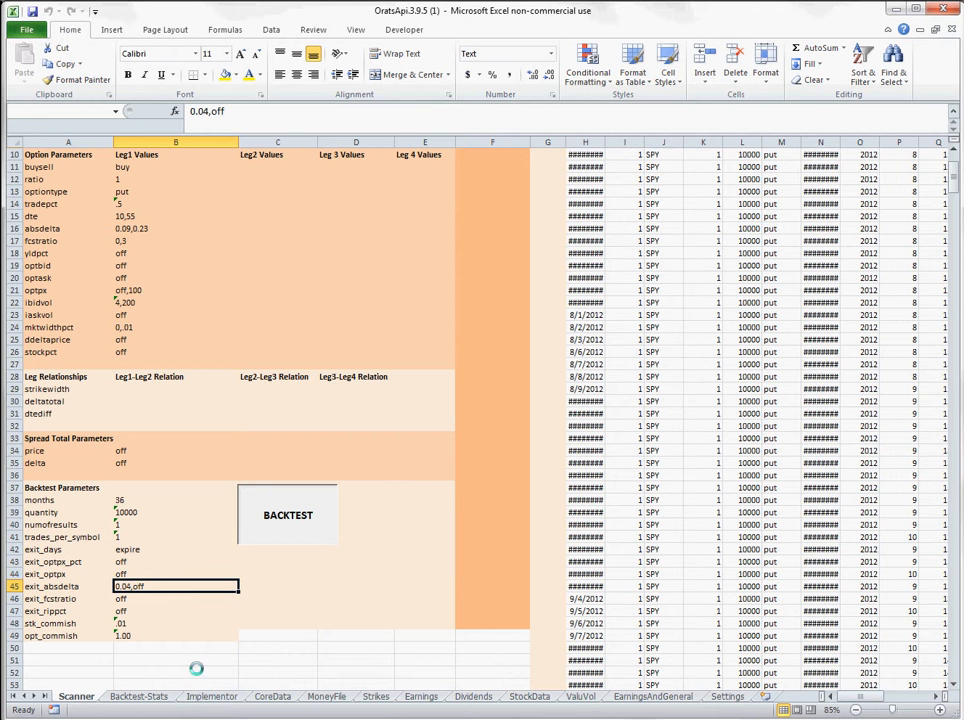
{"action": "left_click", "coordinate": [147, 690]}
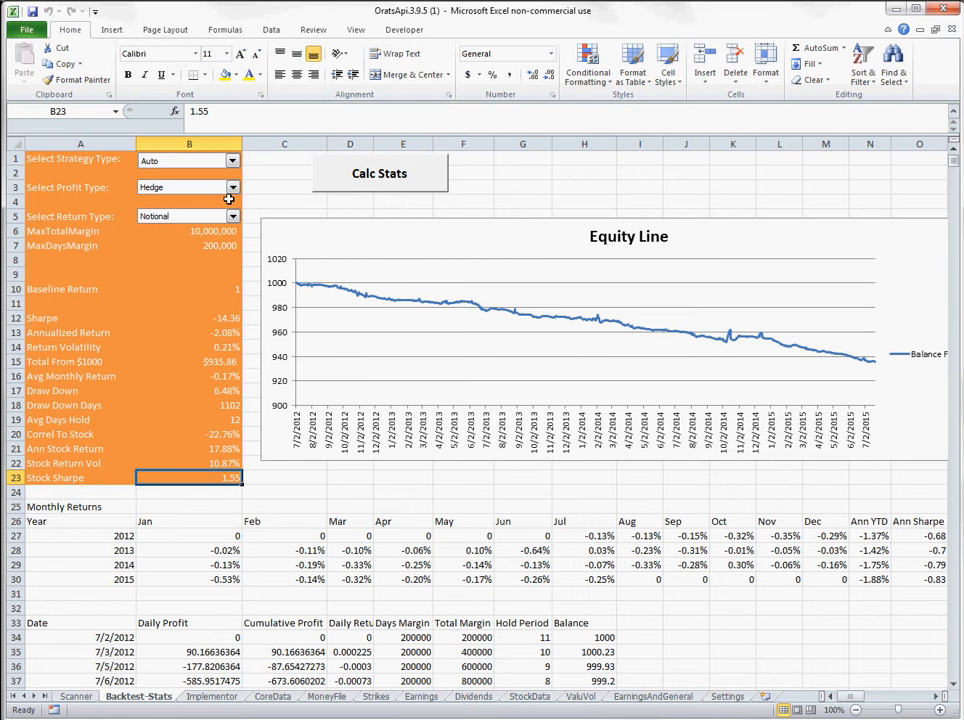
{"action": "left_click", "coordinate": [232, 187]}
{"action": "left_click", "coordinate": [170, 199]}
{"action": "left_click", "coordinate": [359, 179]}
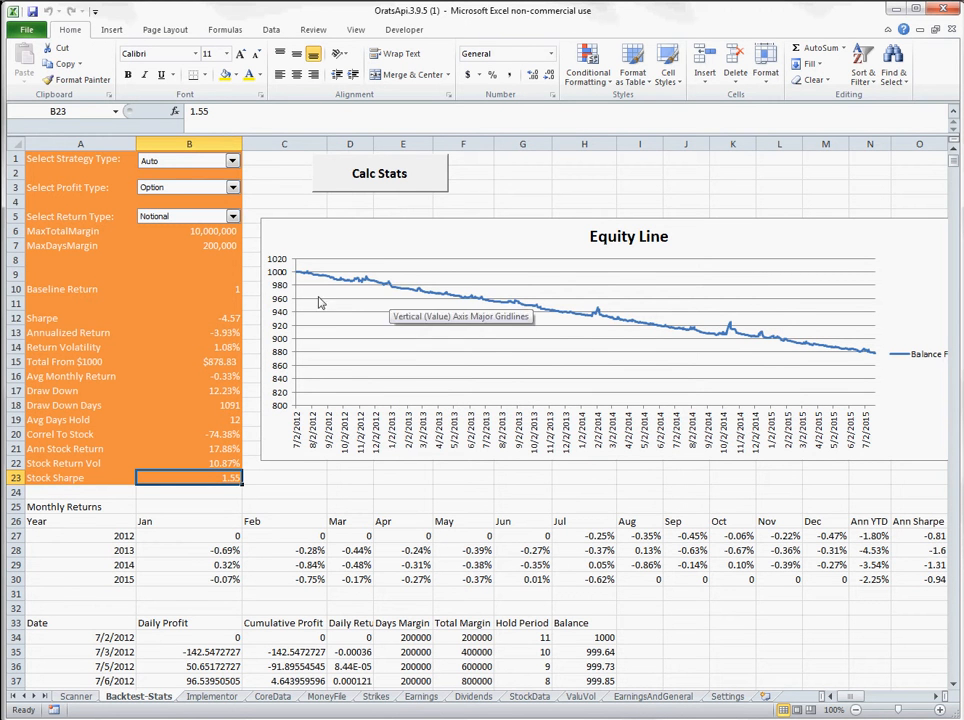
{"action": "left_click", "coordinate": [226, 333]}
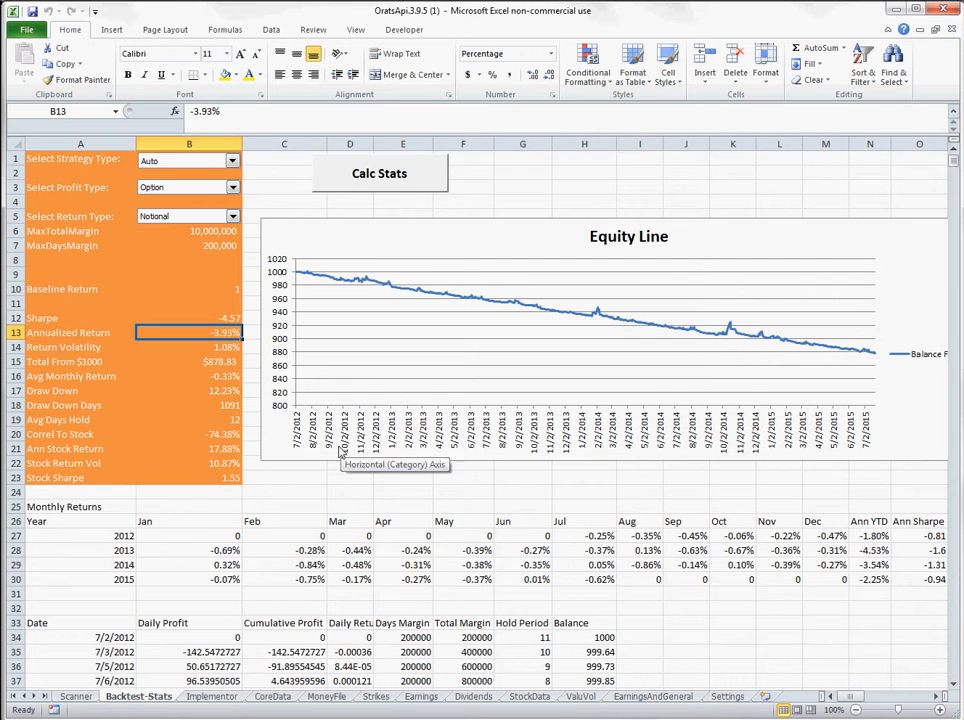
Switch to the Videos01 presentation to show its Implementor summary slide.
{"action": "left_click", "coordinate": [48, 717]}
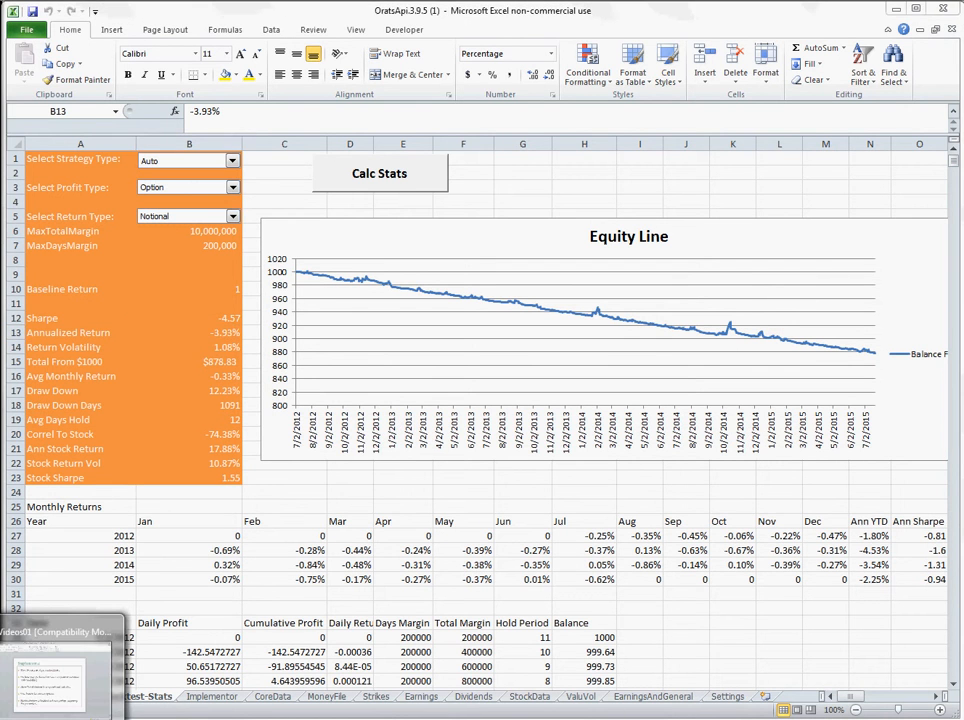
{"action": "mouse_move", "coordinate": [3, 670]}
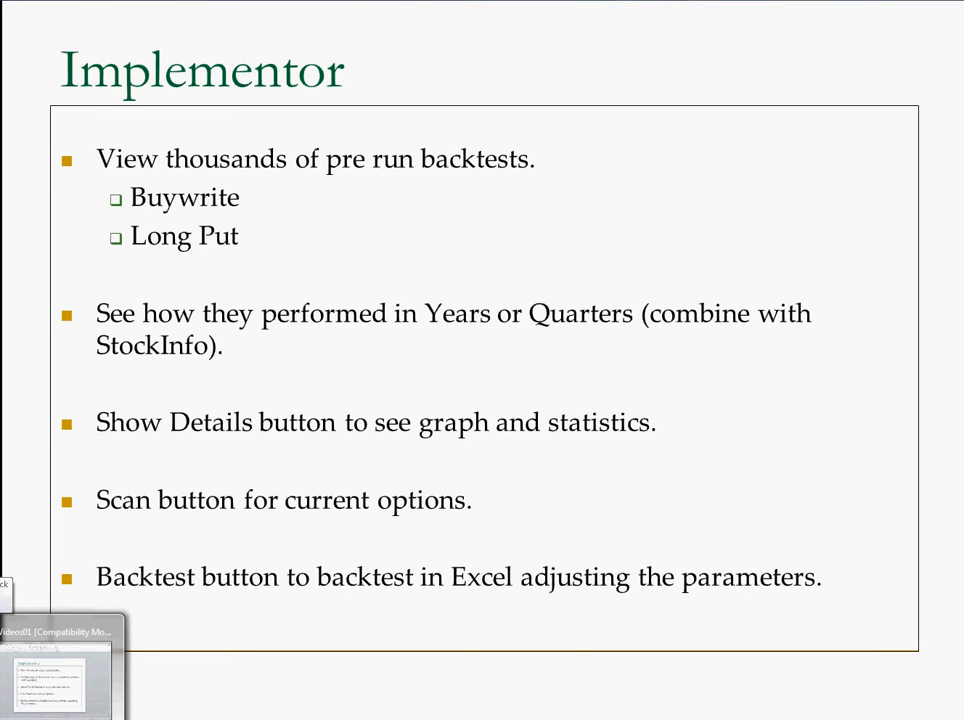
{"action": "left_click", "coordinate": [3, 670]}
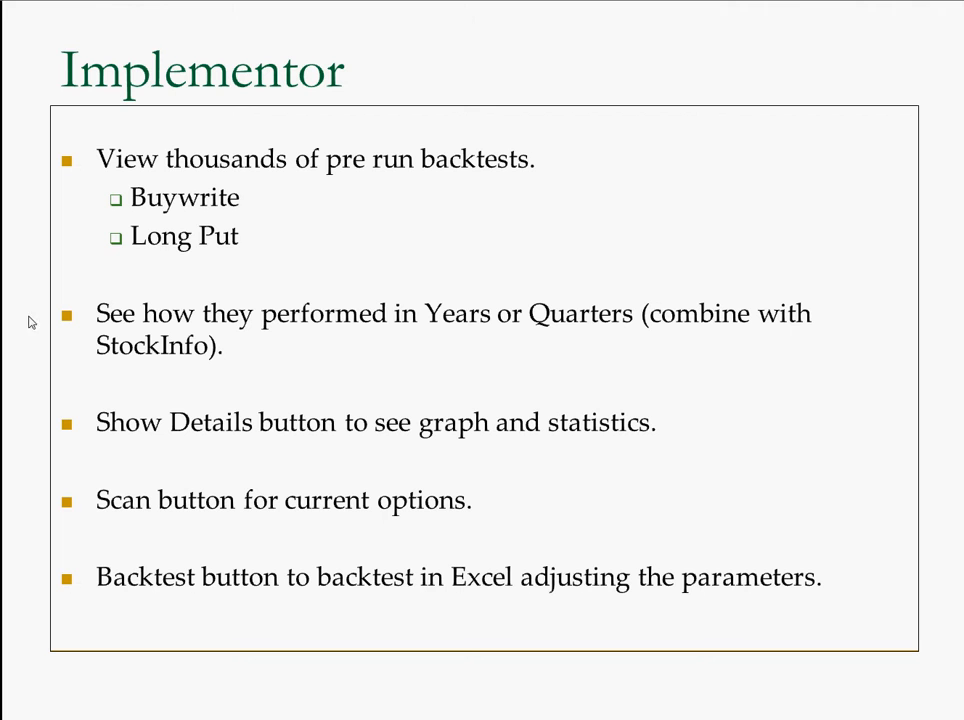